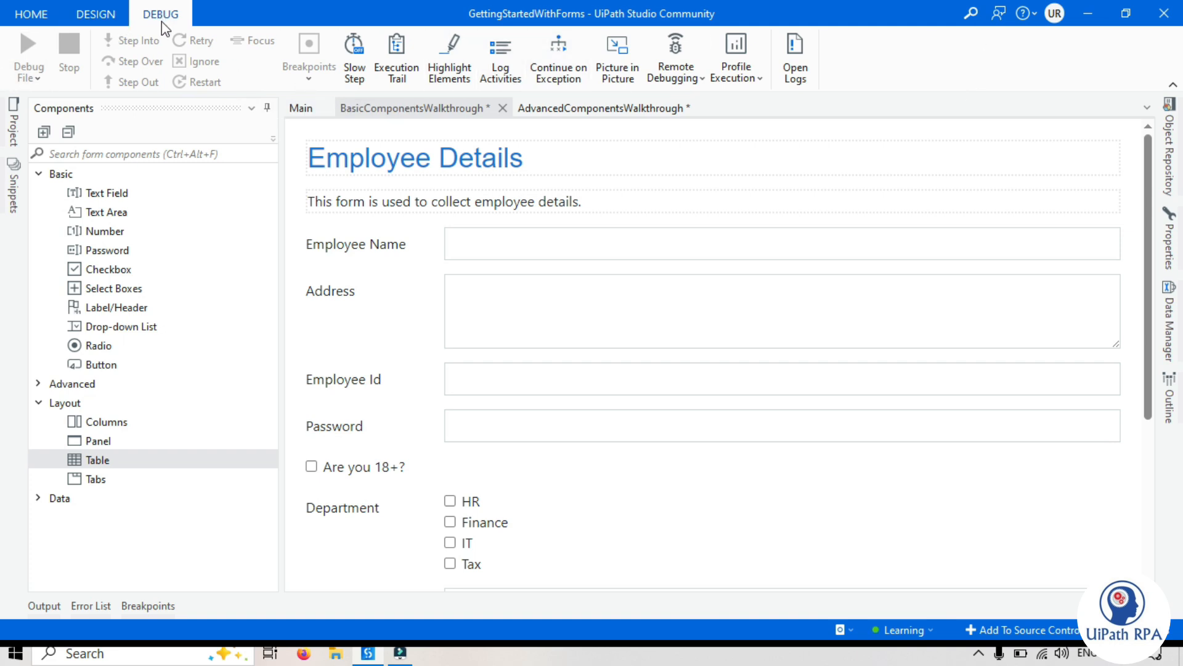
Add a Tabs component above the Personal Information panel on the AdvancedComponentsWalkthrough form
left_click(97, 15)
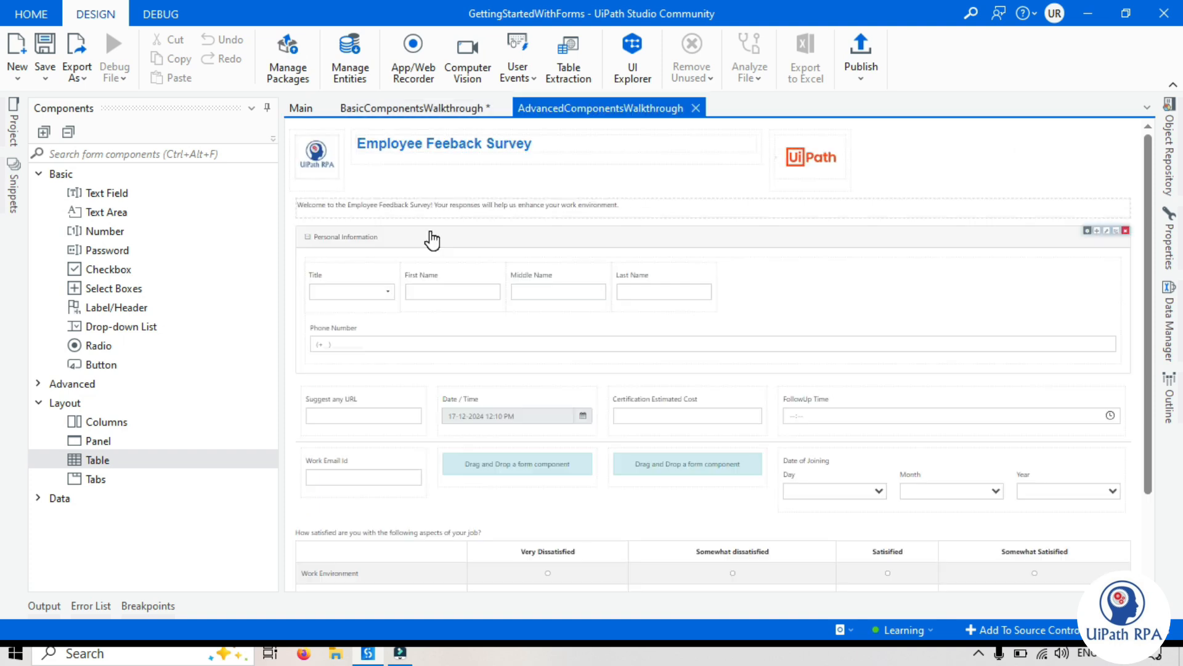
scroll(431, 239, "up", 3)
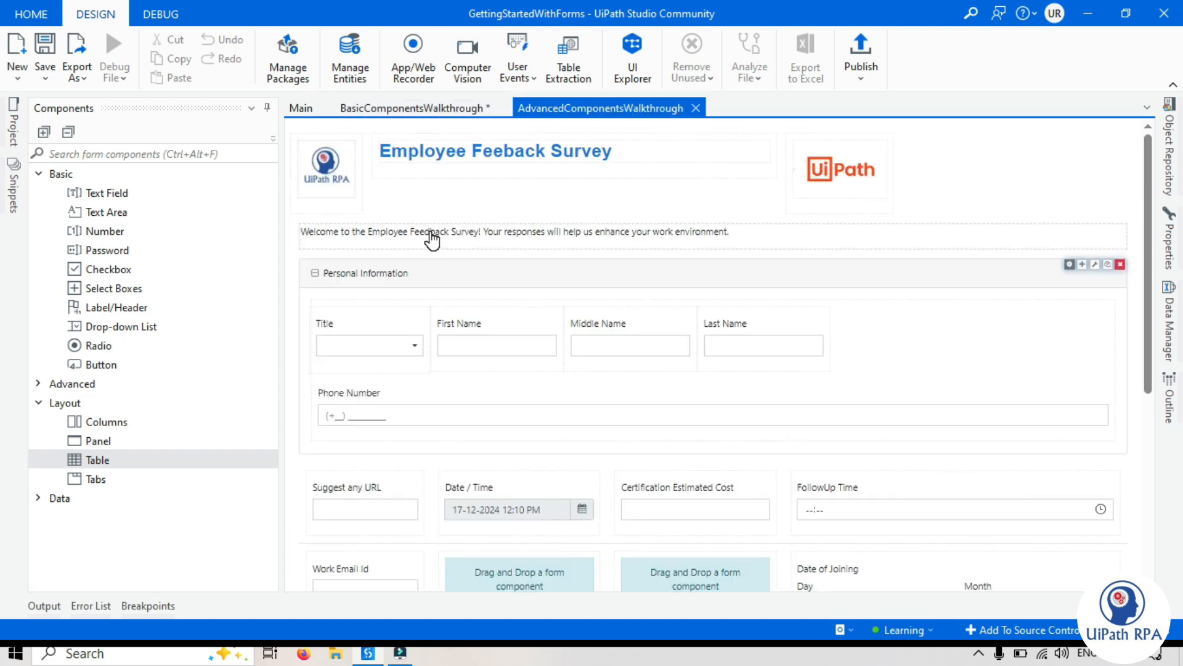
left_click_drag(101, 480, 352, 258)
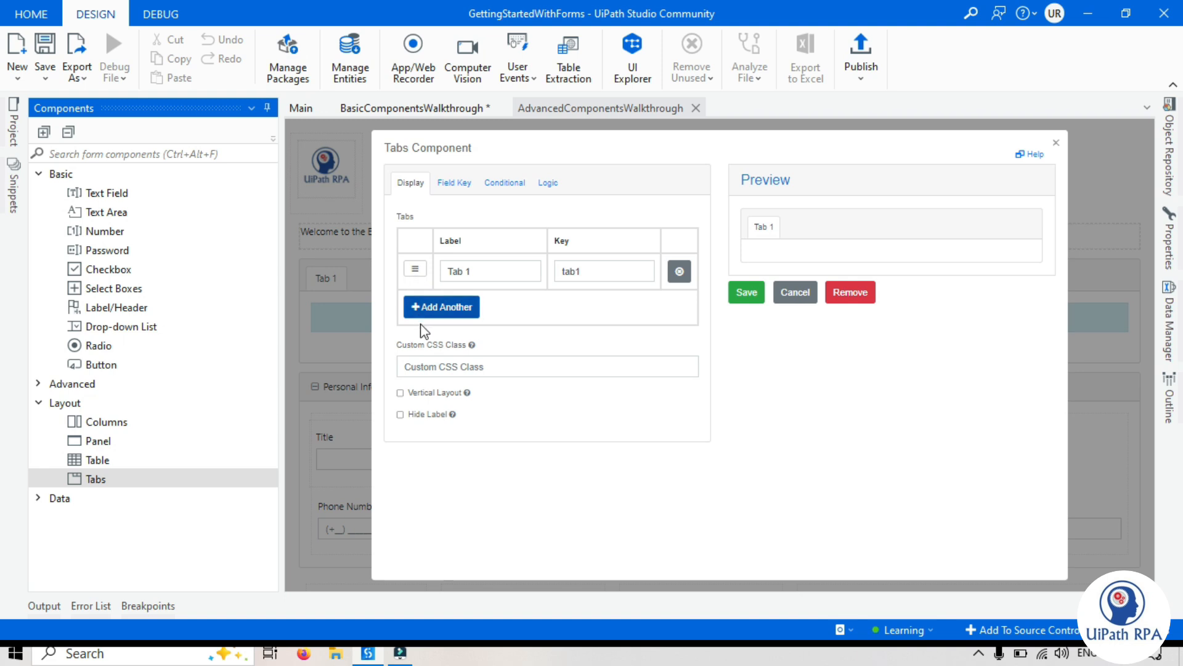
Add a second tab row to the Tabs component and label the first tab "Personal Information"
triple_click(477, 271)
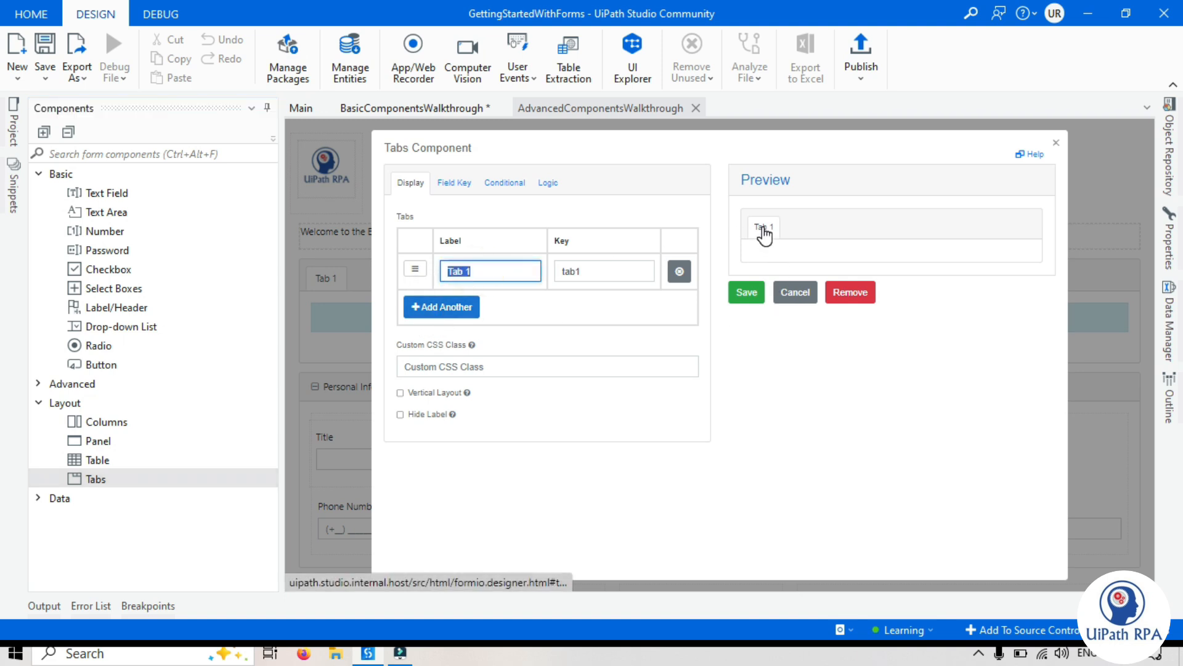
left_click(443, 308)
left_click(457, 310)
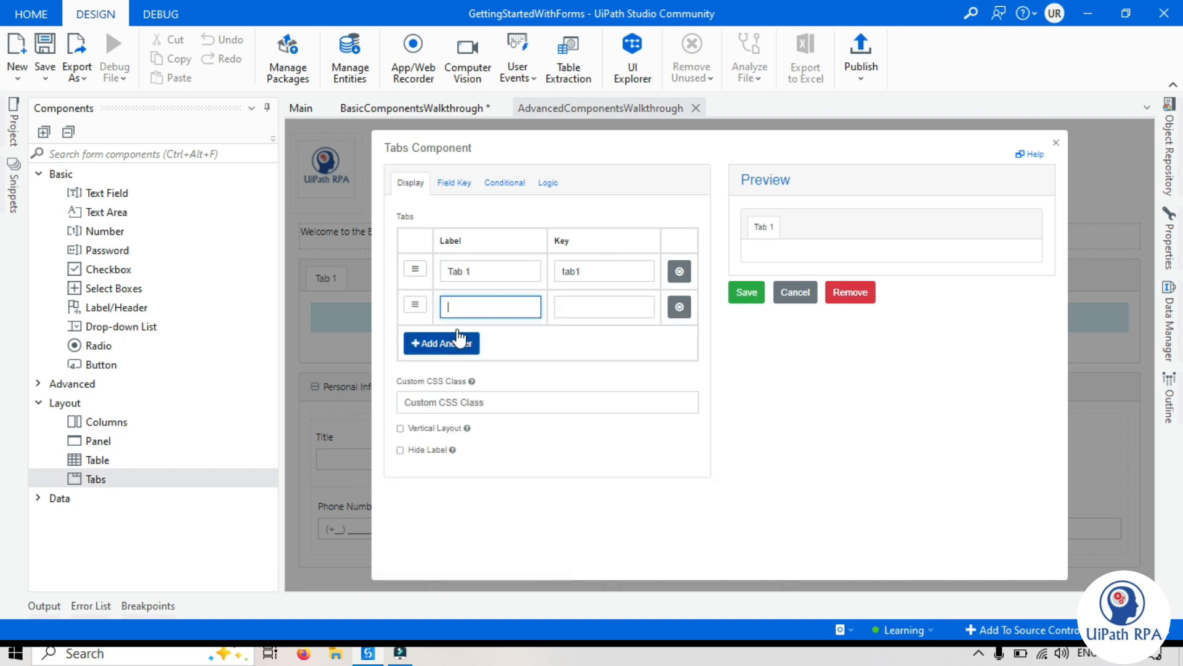
double_click(486, 272)
left_click_drag(496, 272, 439, 275)
key("BackSpace")
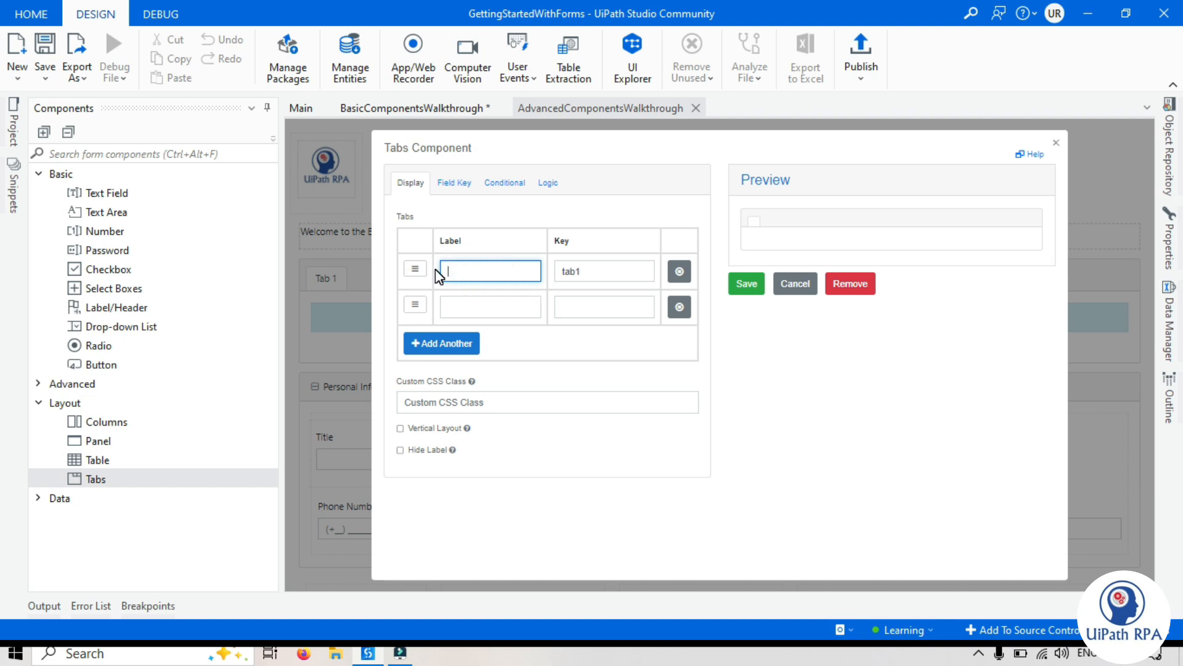
type("Per")
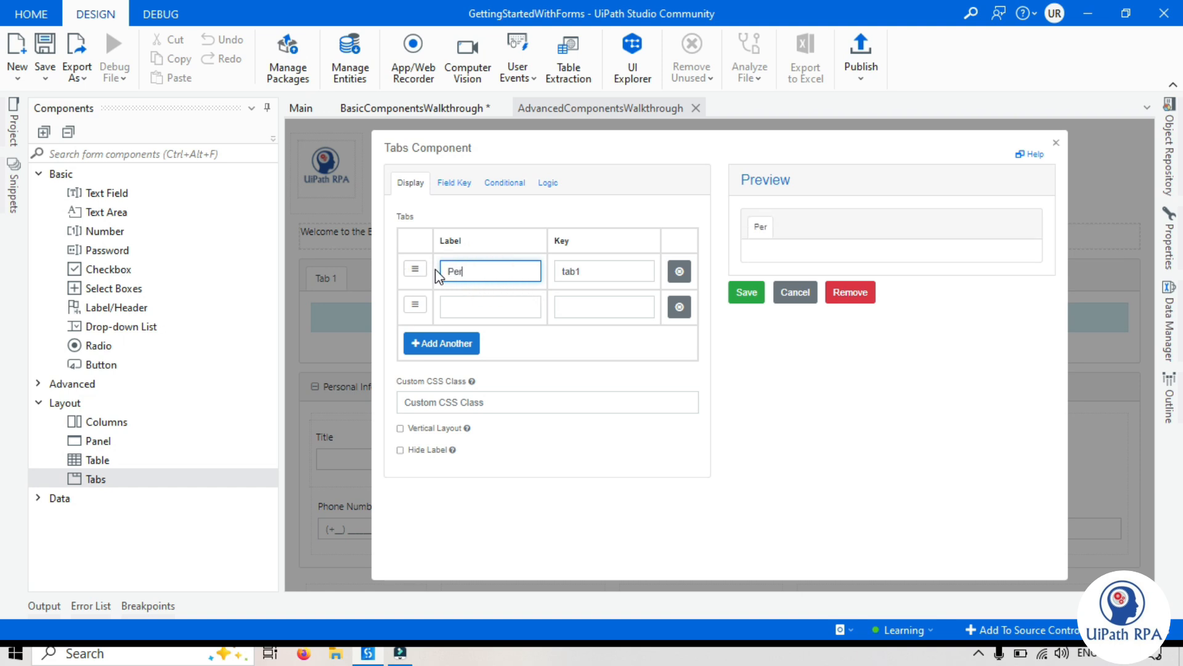
type("sonal Information")
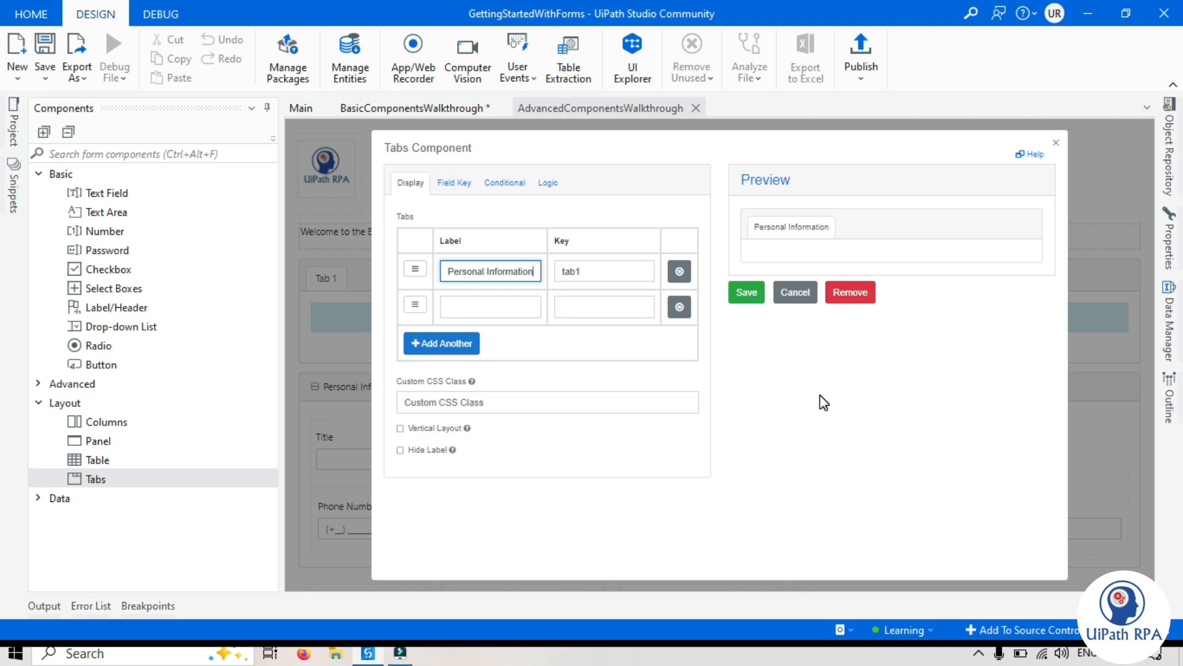
left_click(782, 354)
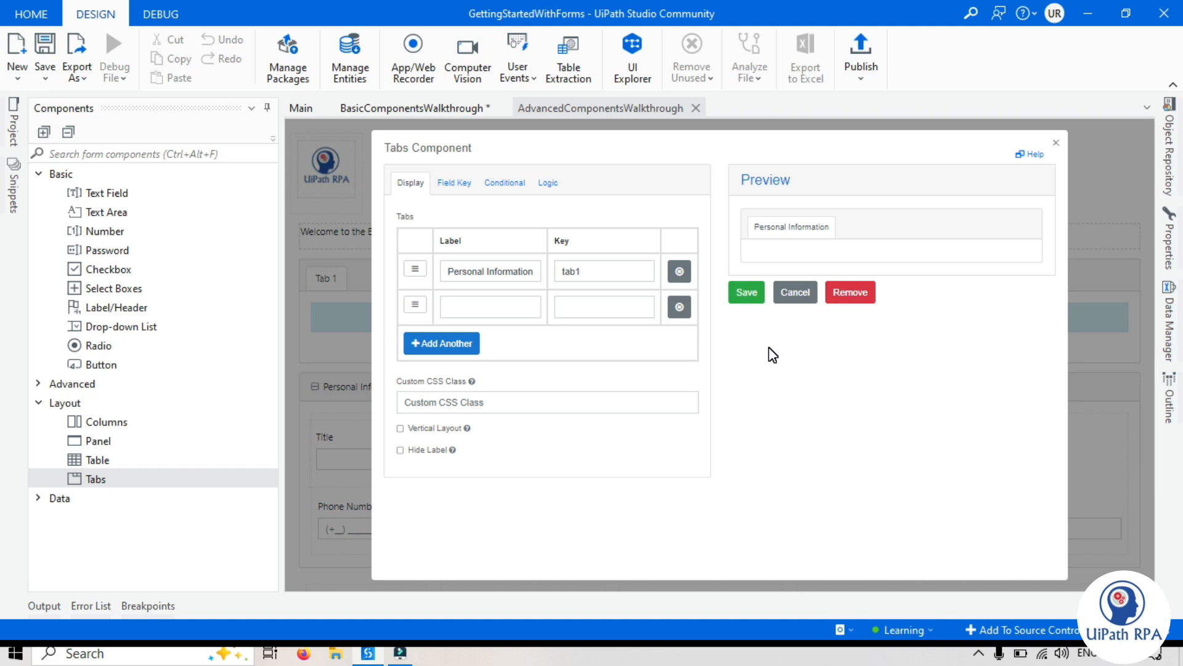
Label the second tab "Education" and add a third tab labelled "Work Experience"
left_click(490, 307)
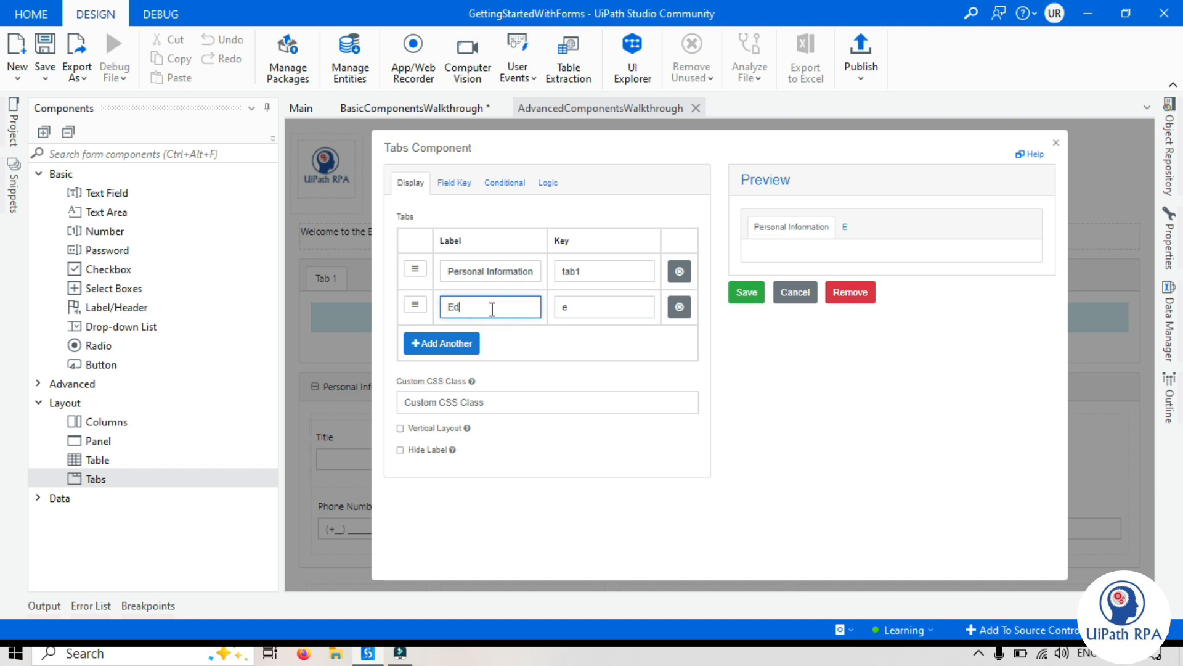
left_click(456, 343)
type("Work Experience")
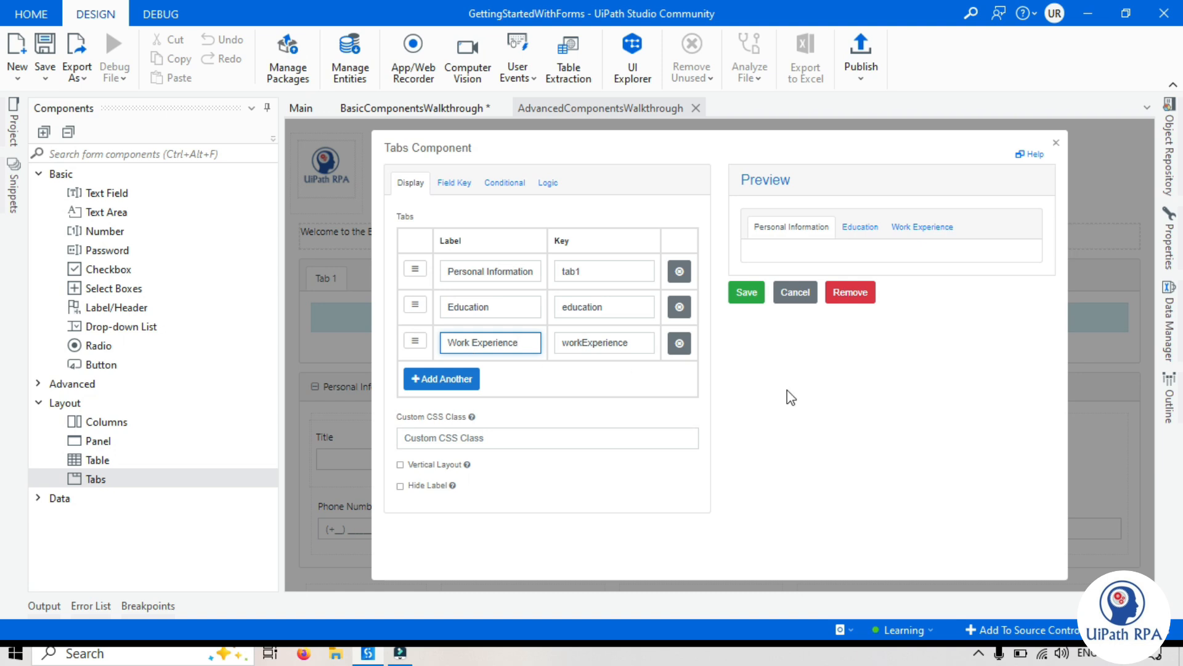
left_click(1008, 409)
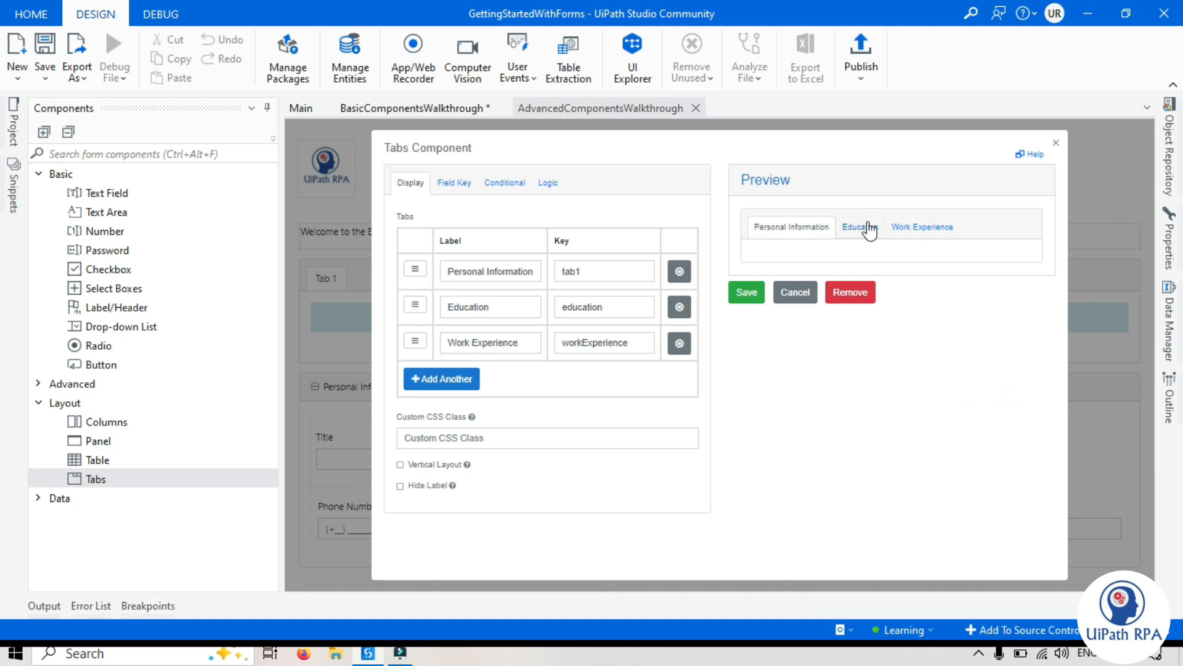
Preview the Personal Information, Education and Work Experience tabs in the component settings
left_click(793, 226)
left_click(860, 227)
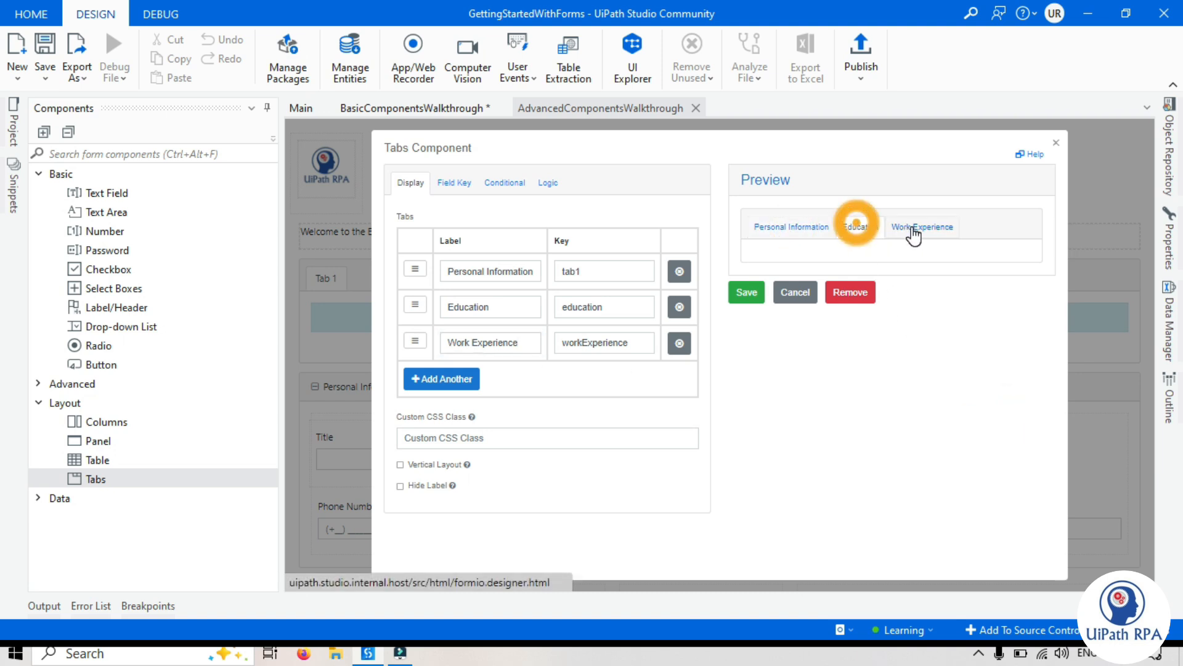
left_click(920, 230)
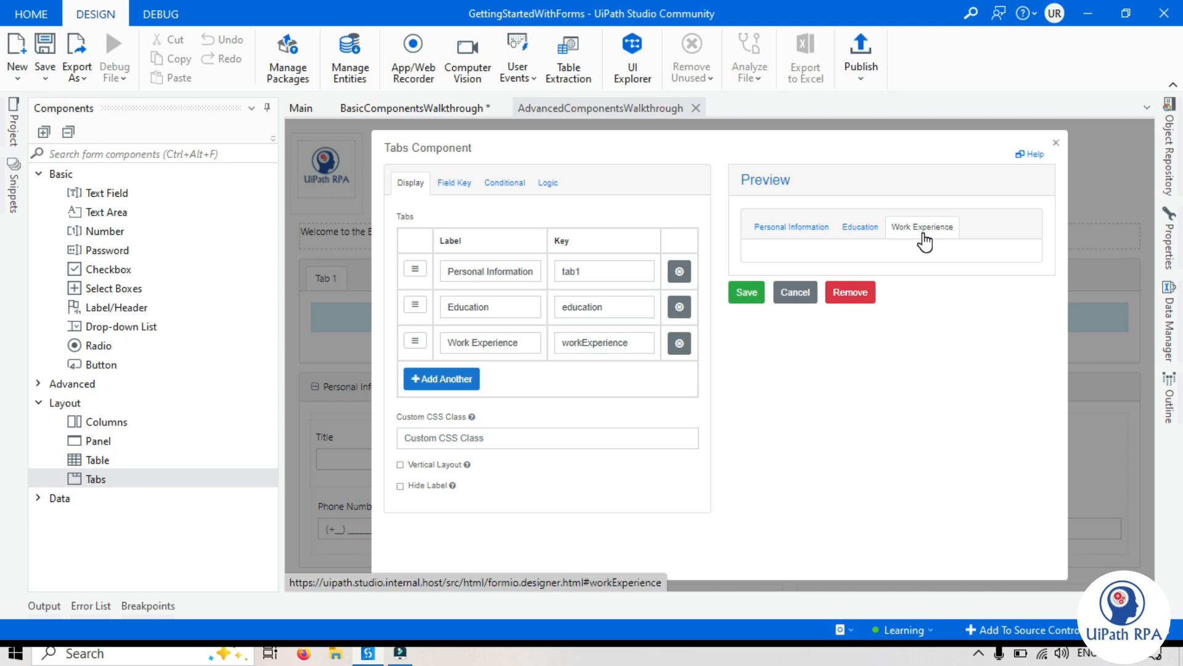
Try the vertical layout for the Tabs component and preview each of its tabs
left_click(400, 466)
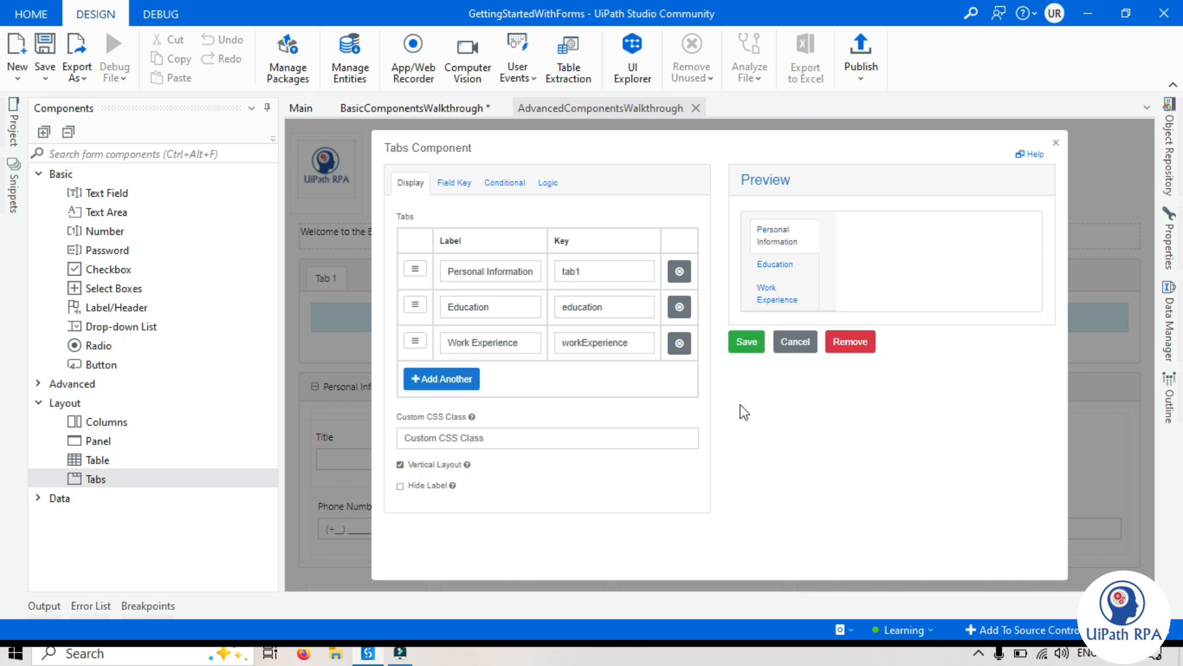
left_click(790, 239)
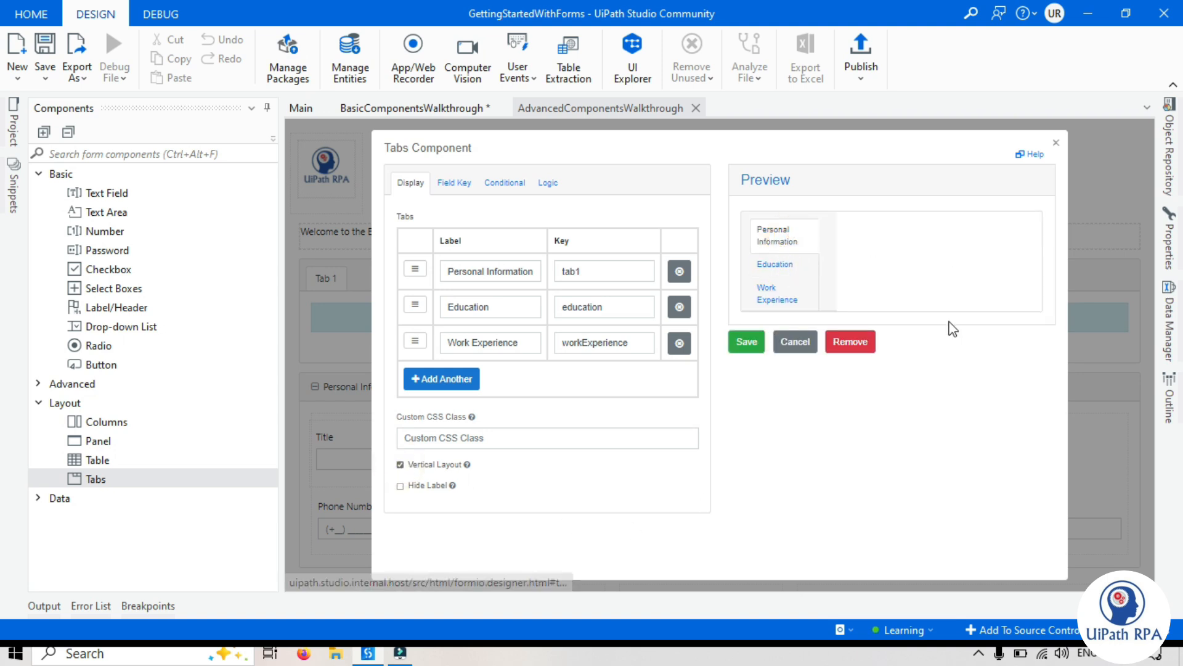
left_click(770, 265)
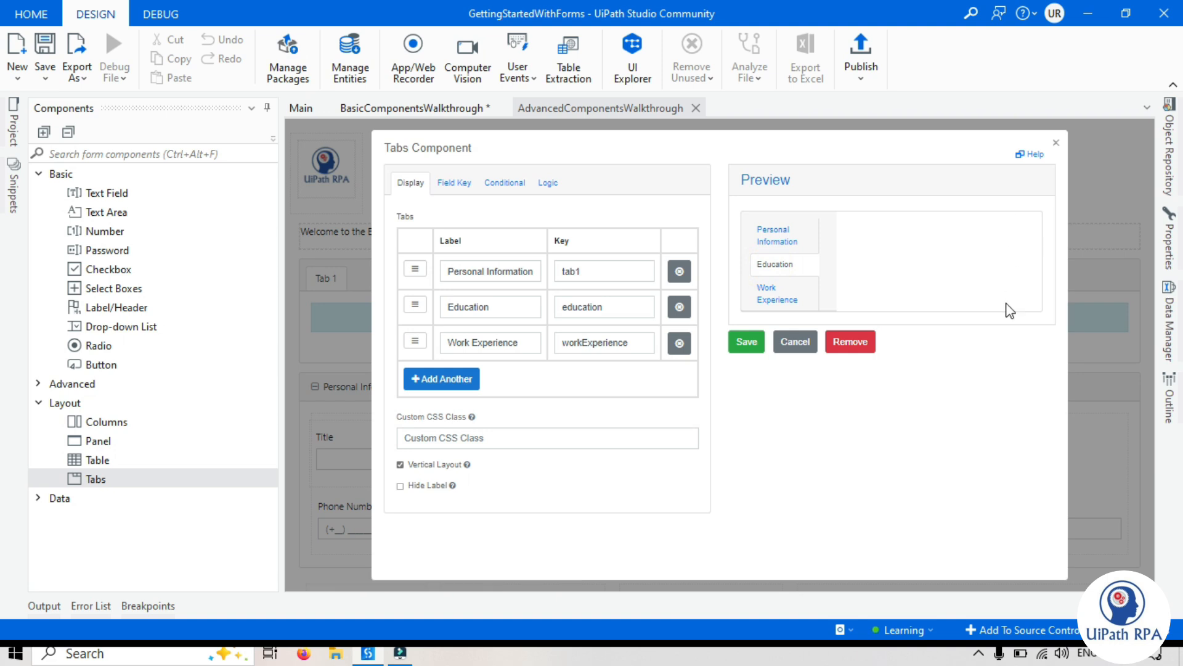
left_click(767, 293)
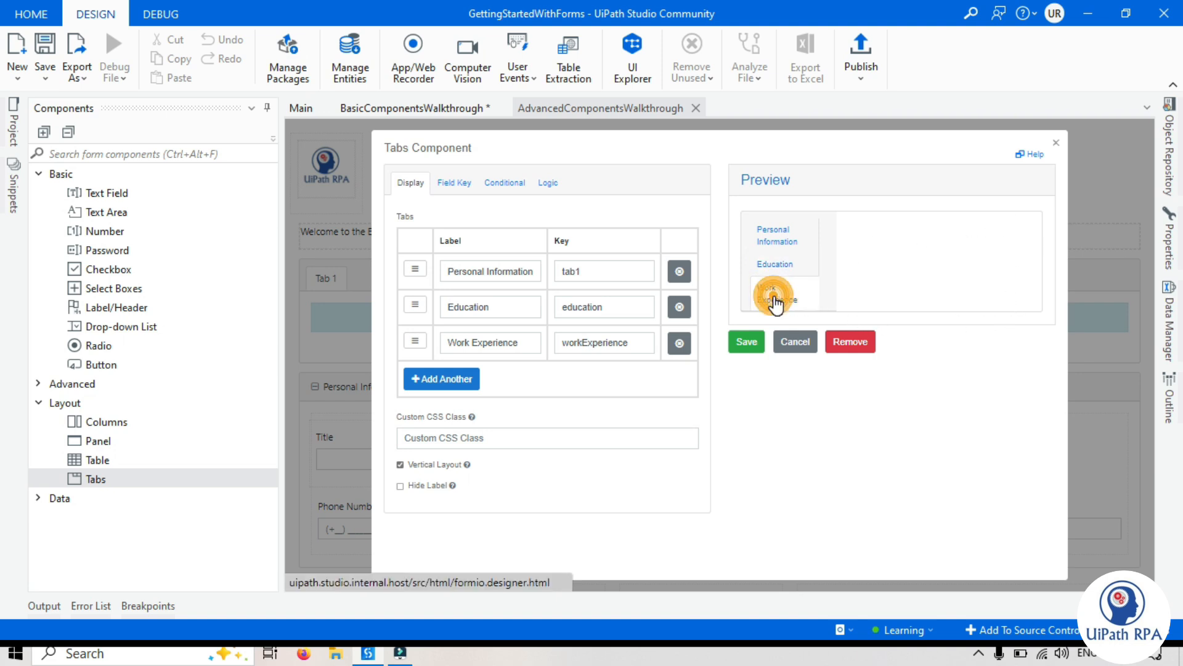
left_click(769, 230)
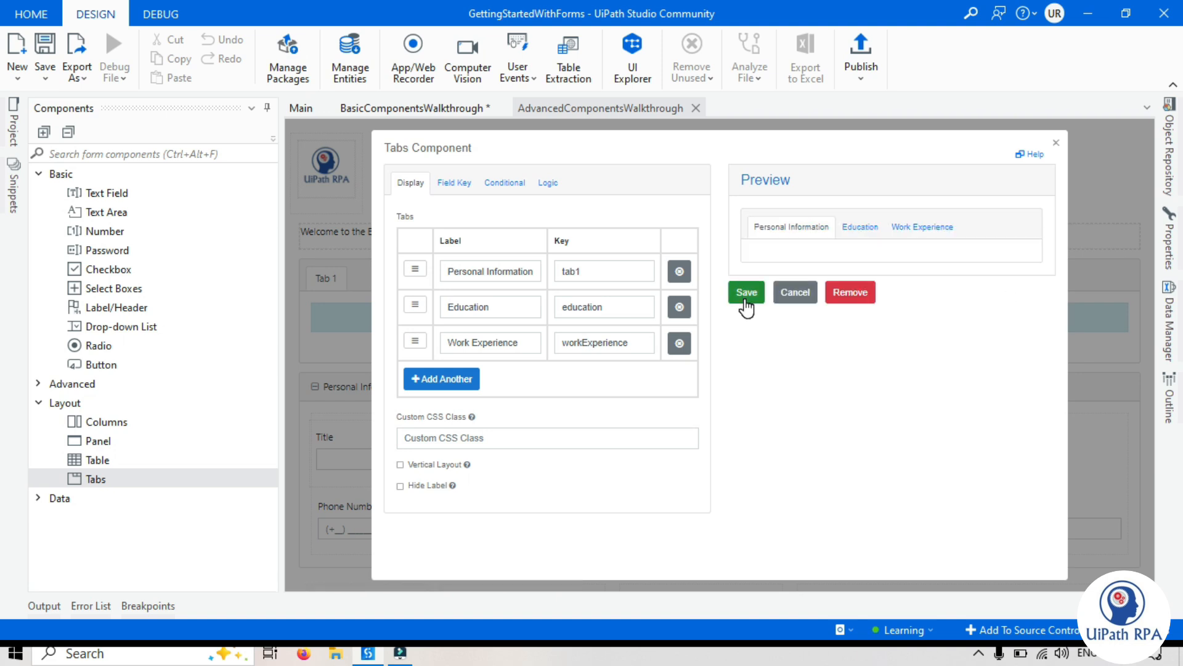
Save the Tabs component and go through its three tabs on the form
left_click(746, 293)
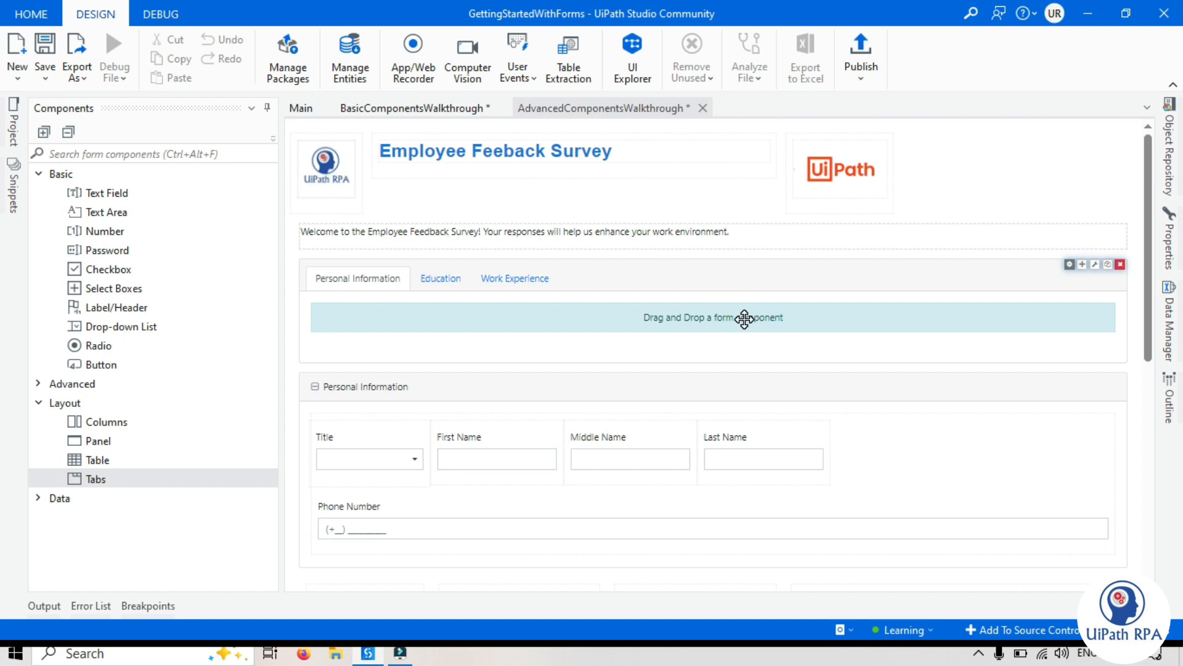
left_click(433, 280)
left_click(517, 280)
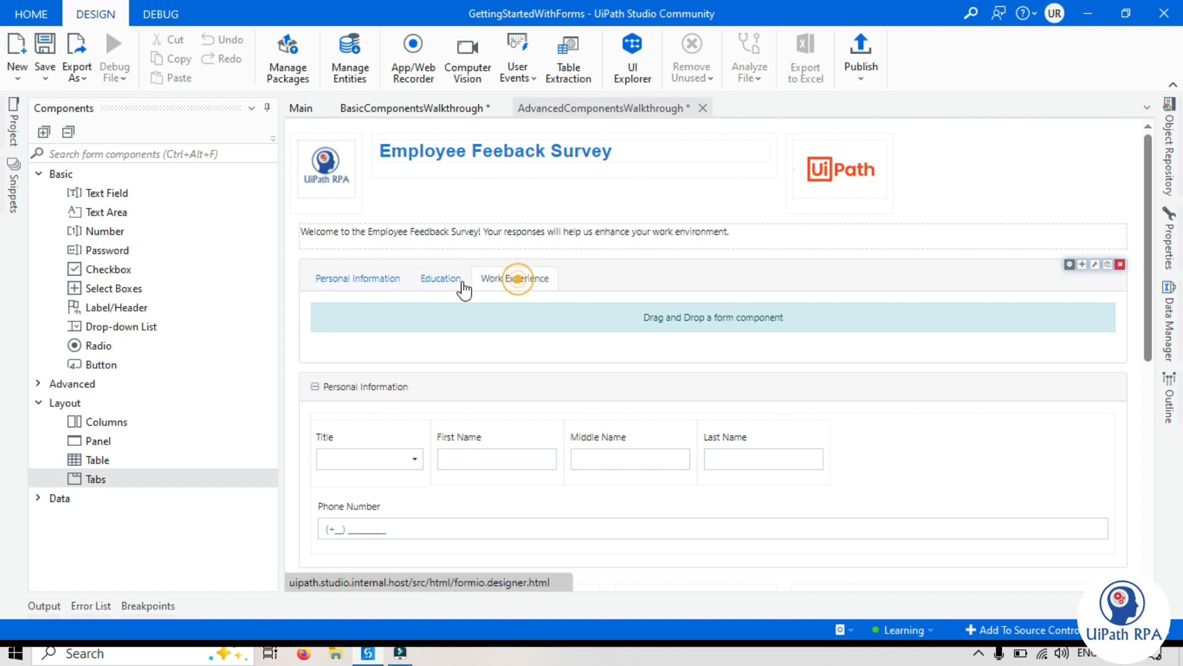
left_click(369, 281)
left_click(443, 285)
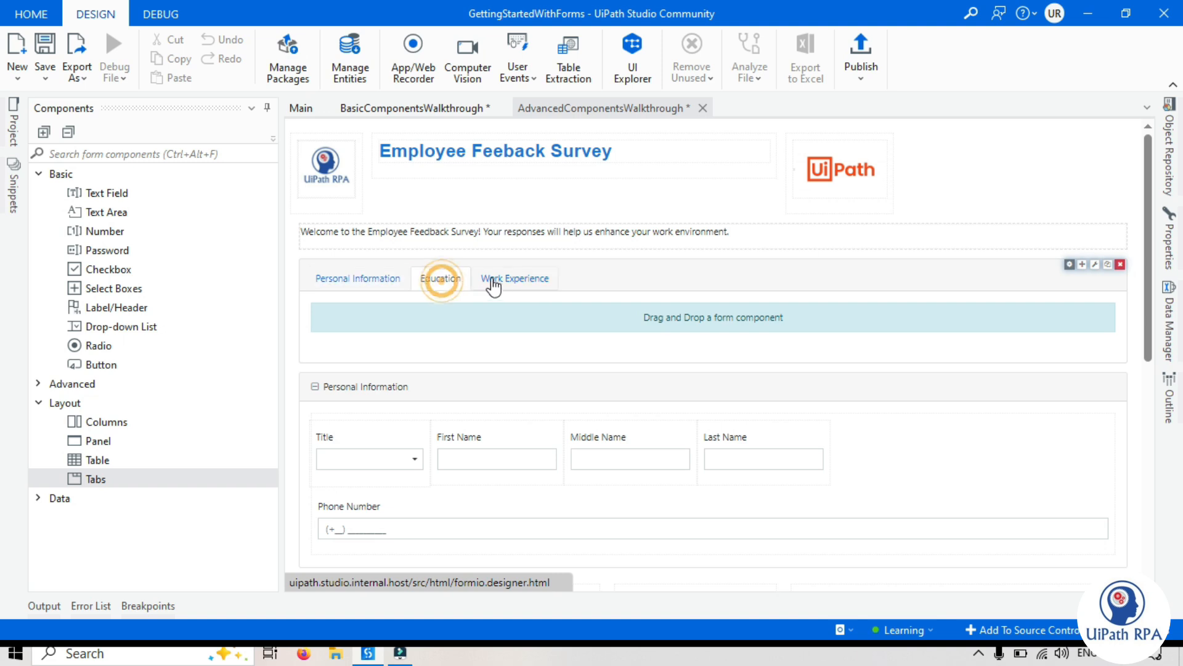
left_click(501, 284)
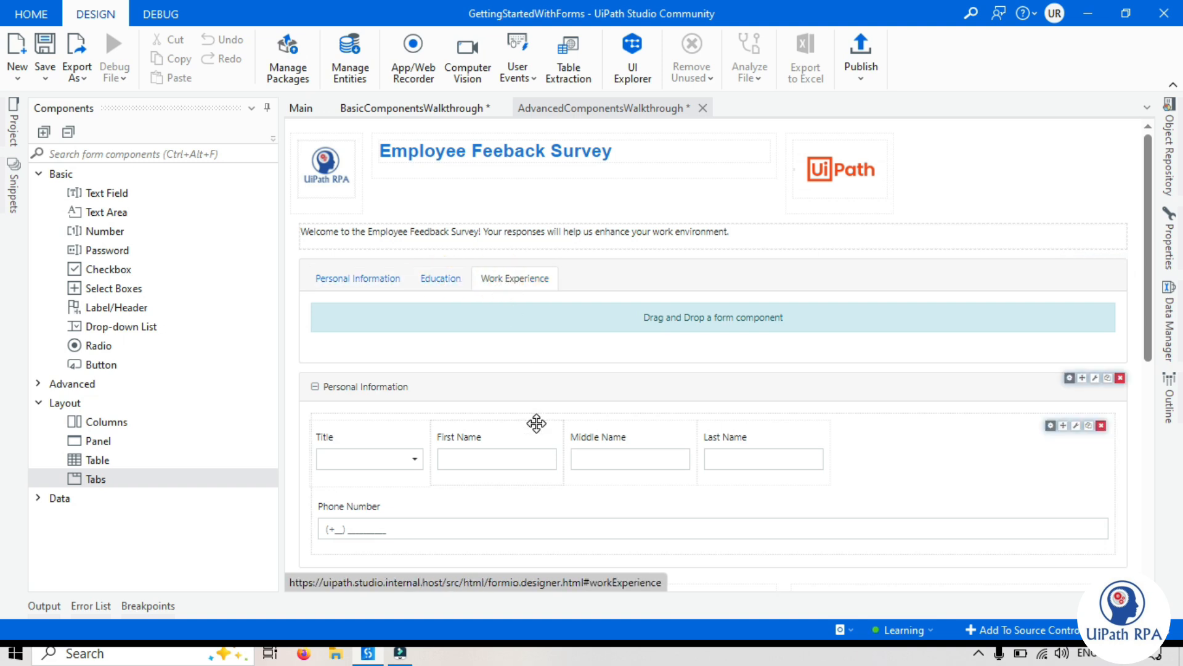
Move the Personal Information panel into the Personal Information tab and check it against the Education tab
left_click(355, 283)
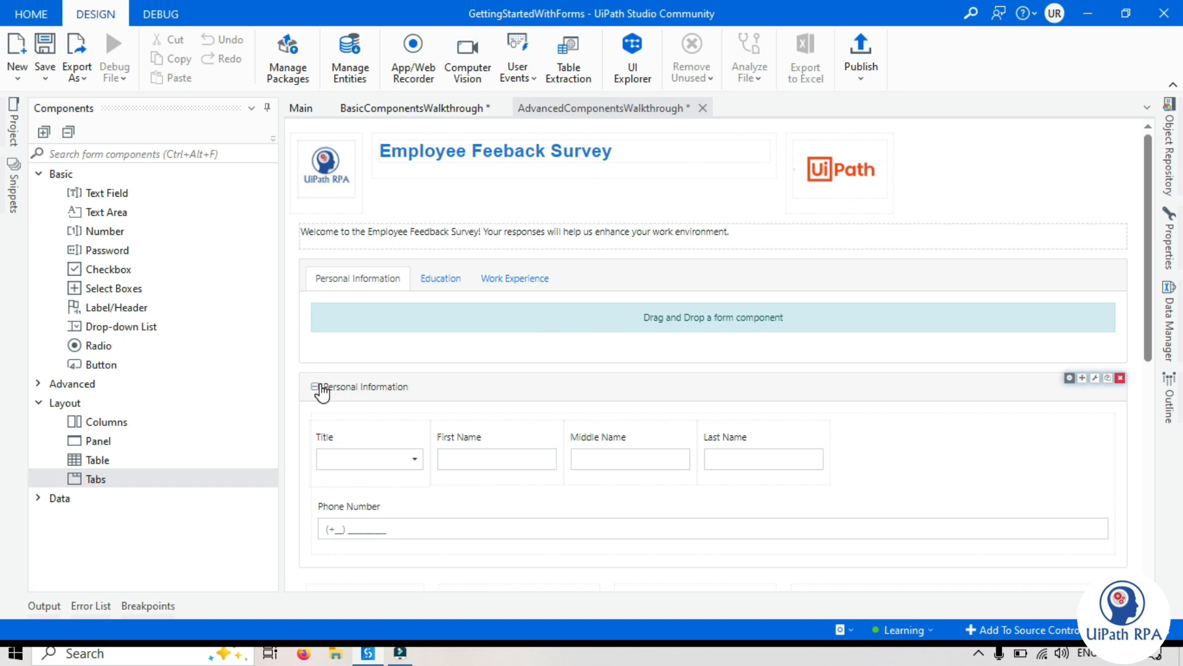
left_click(353, 387)
left_click(310, 388)
left_click_drag(1083, 381, 463, 328)
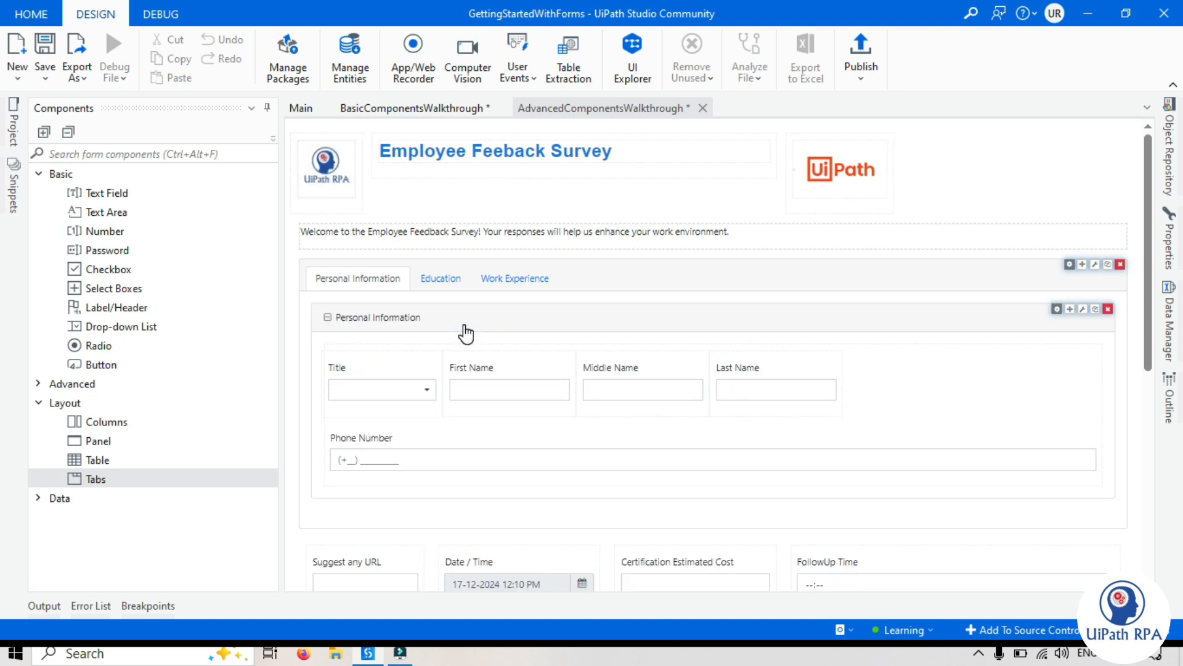
left_click(426, 282)
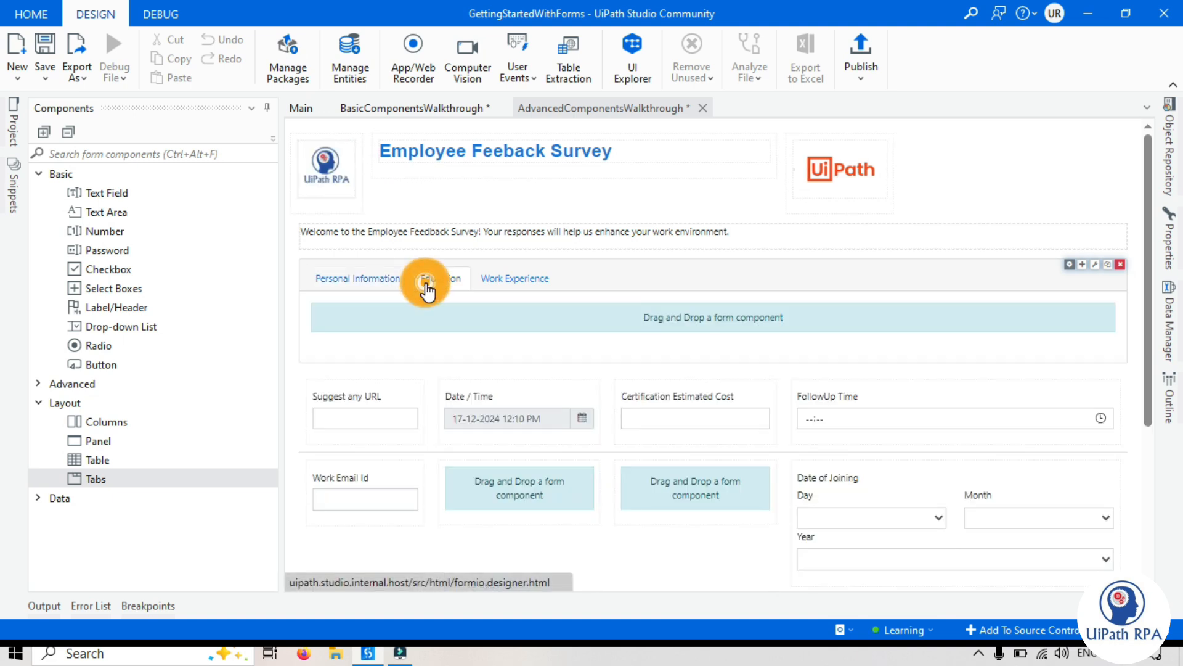
left_click(346, 284)
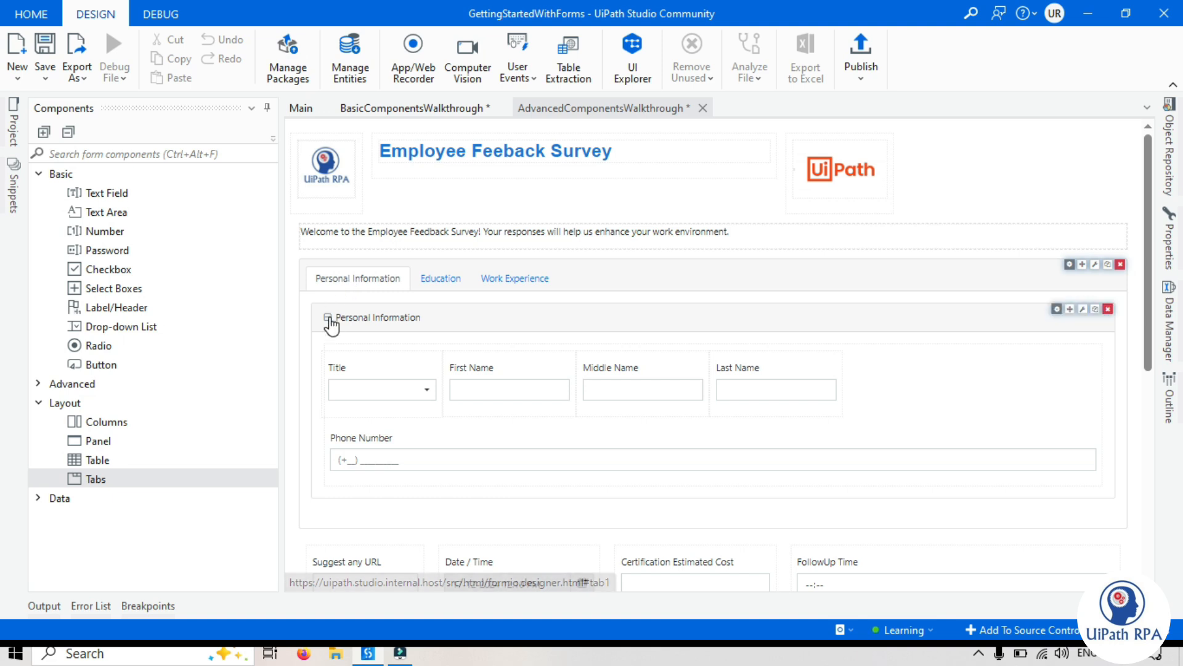
Add a Text Field labelled "Highest Quality" to the Education tab and save it
left_click(441, 281)
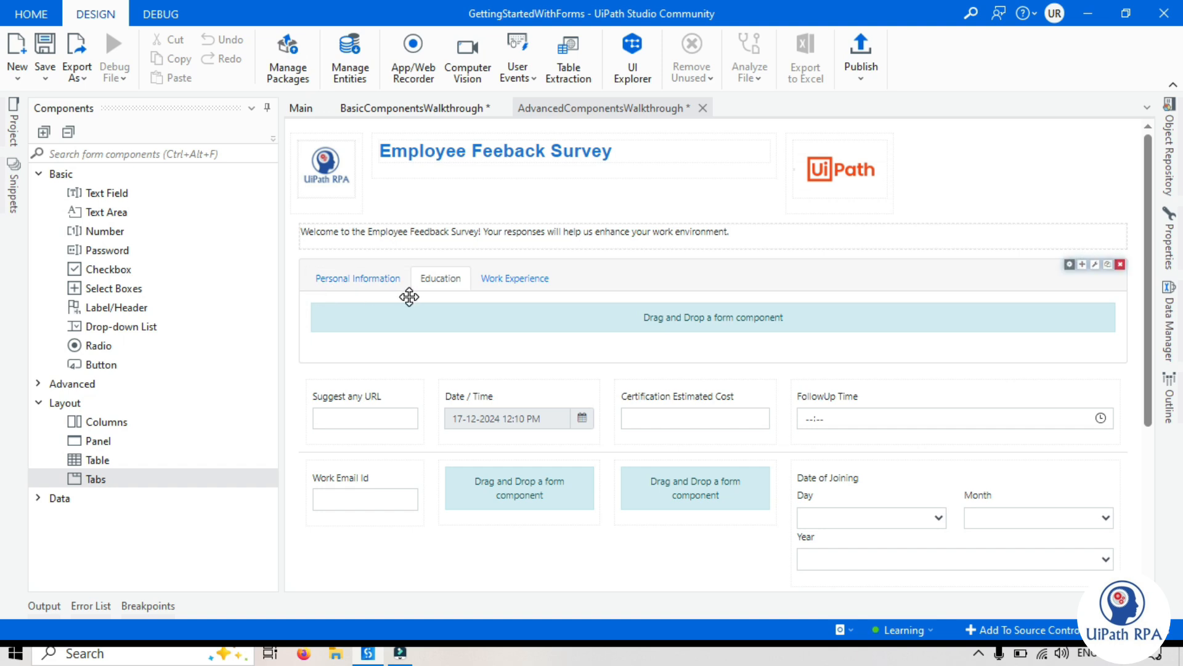
left_click_drag(97, 197, 456, 327)
triple_click(456, 239)
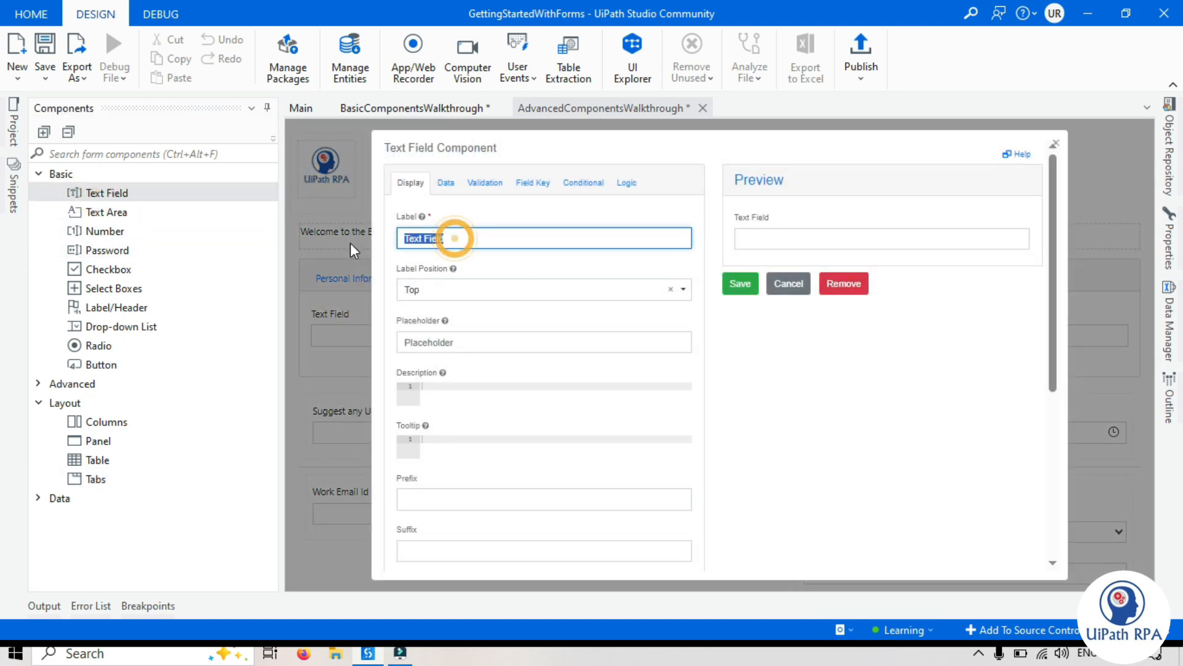
type("Quality")
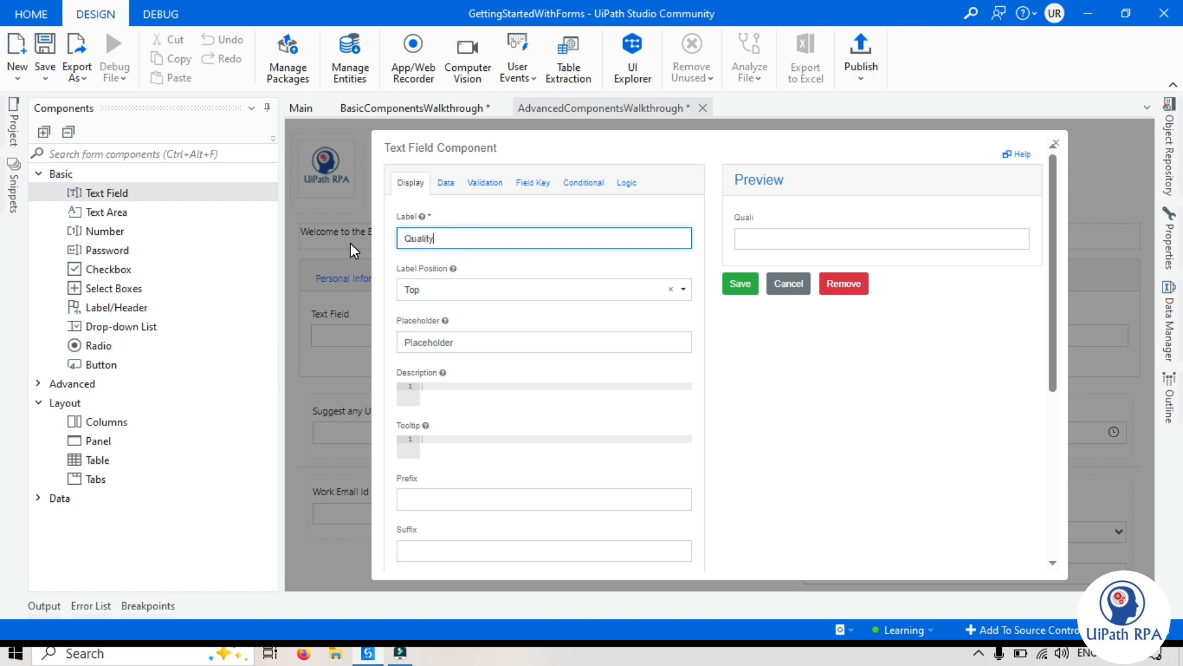
key("Home")
type("Highest")
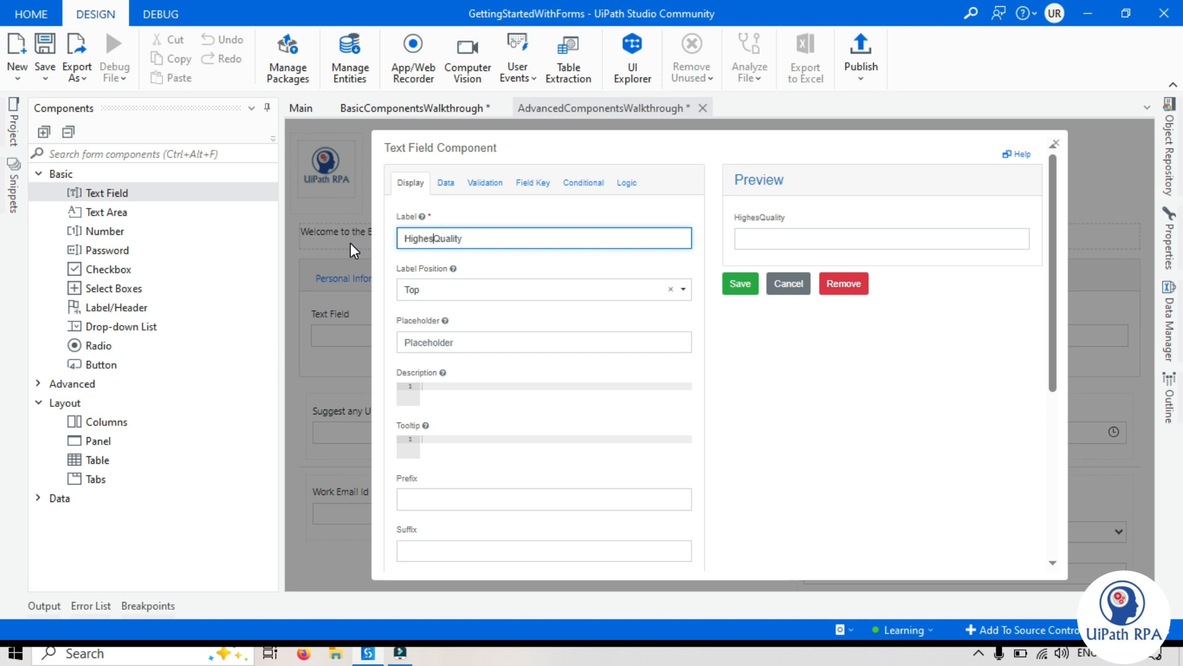
left_click(876, 408)
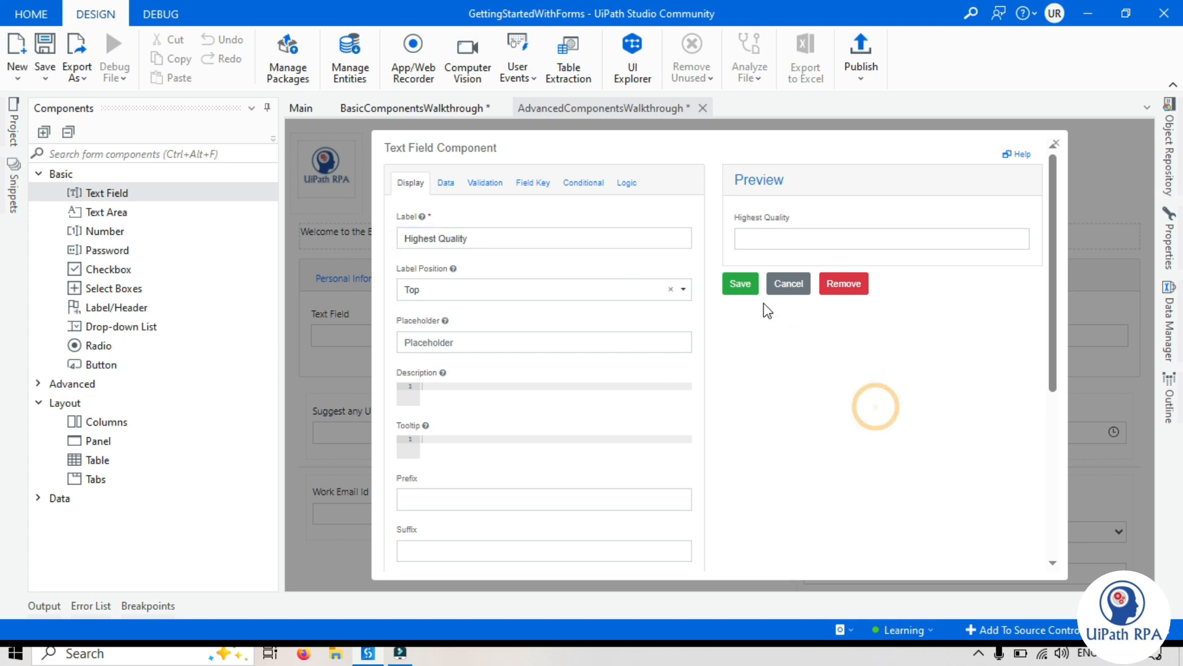
left_click(736, 282)
Change the label of the Highest Quality field on the Education tab to "Highest Qualification" and save the component
left_click(362, 280)
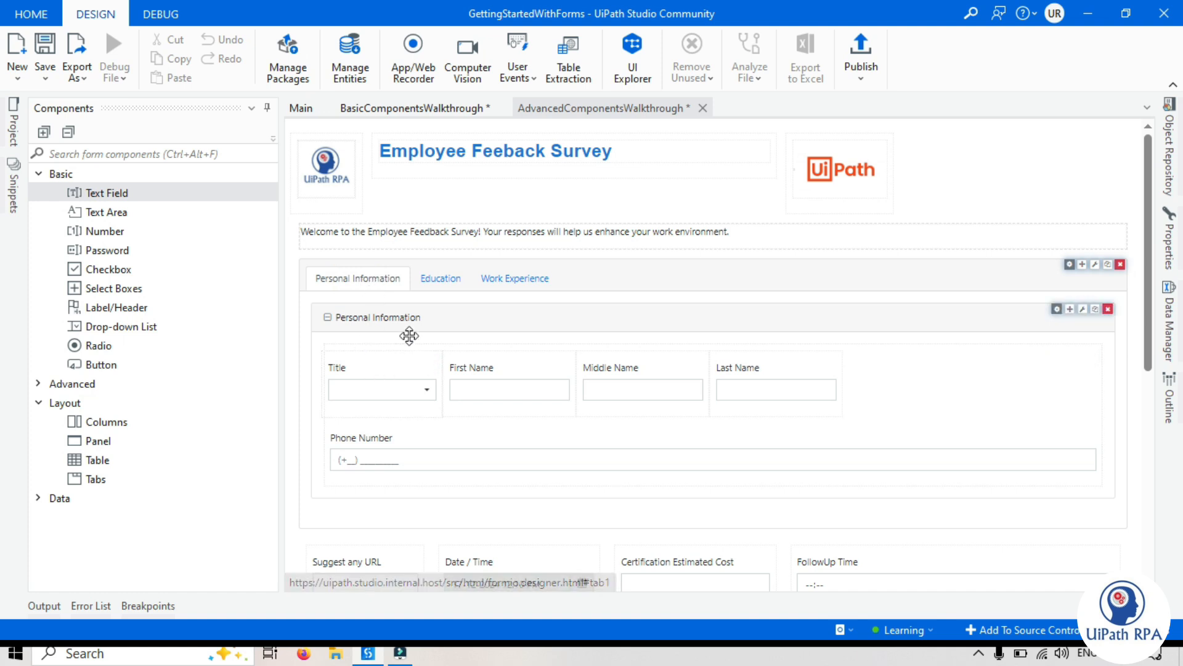
left_click(435, 279)
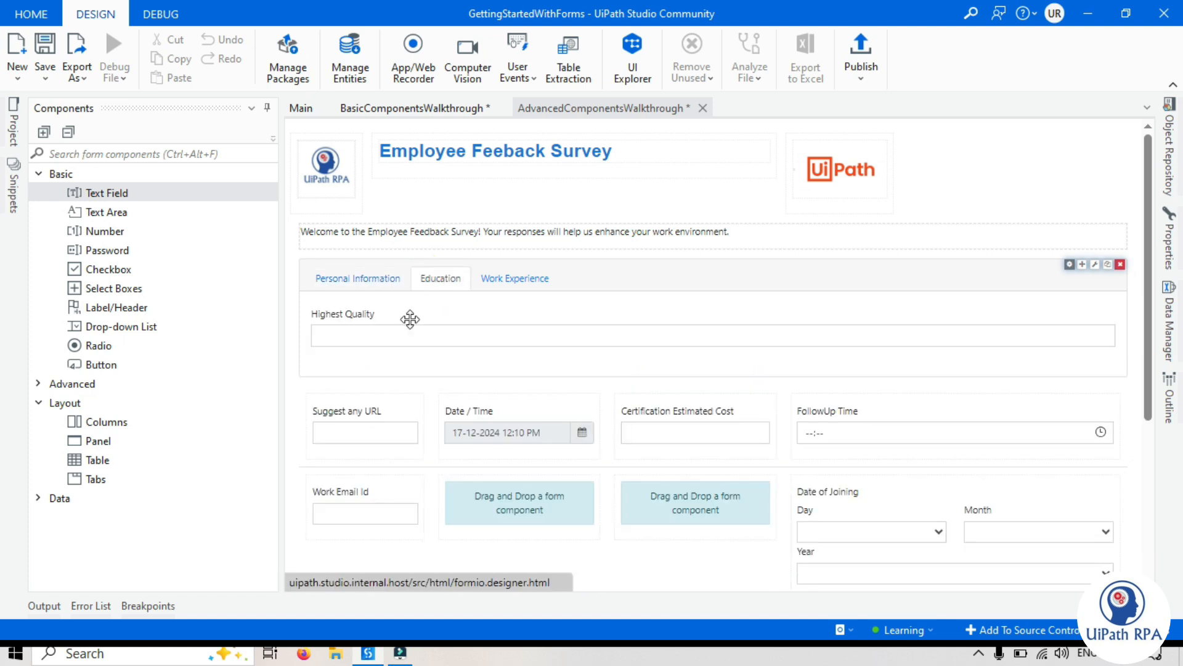
left_click(371, 313)
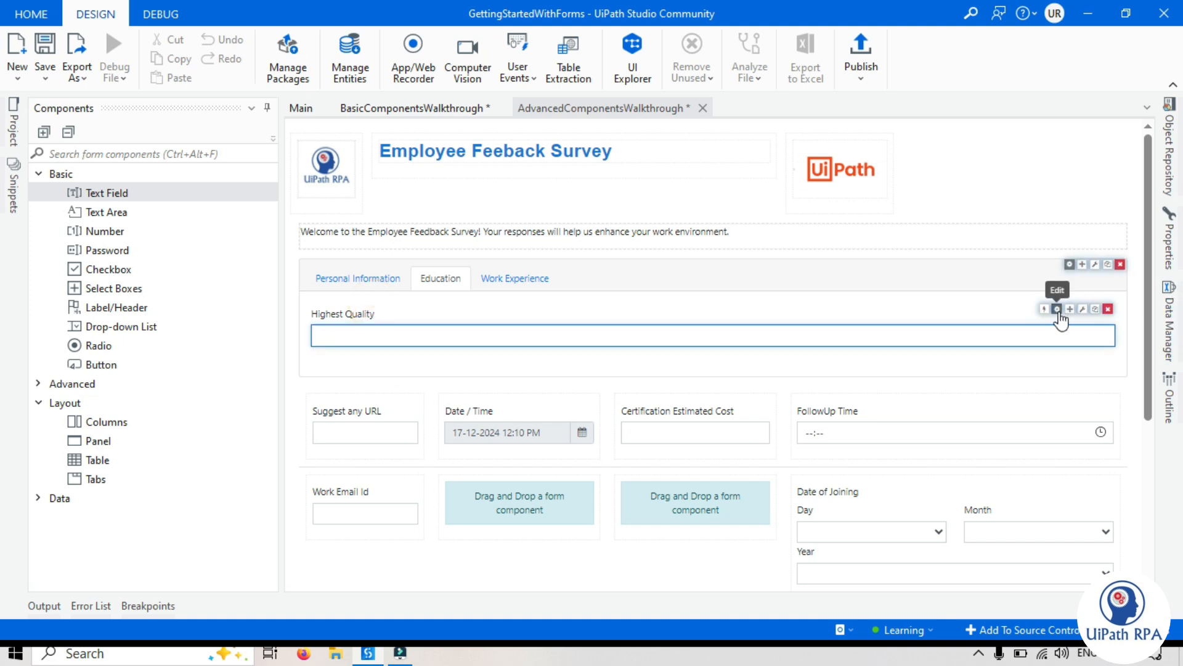
left_click(1056, 309)
left_click(464, 239)
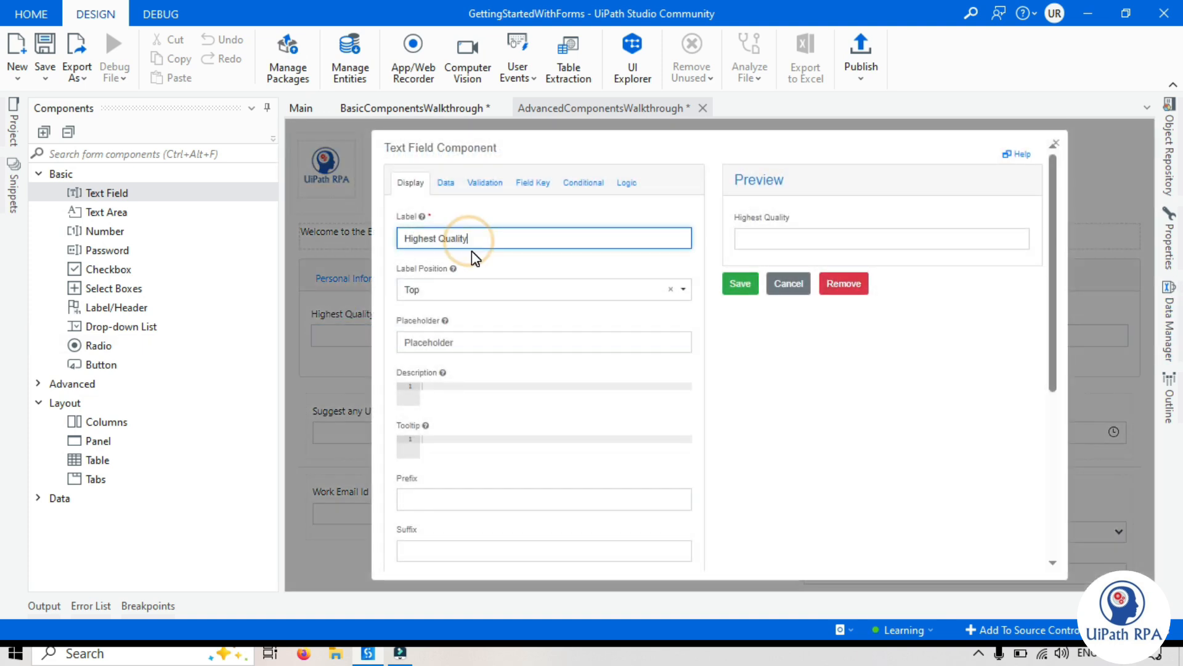
type("faction")
key("BackSpace")
key("BackSpace")
key("BackSpace")
key("BackSpace")
key("BackSpace")
key("BackSpace")
type("ication")
left_click(742, 282)
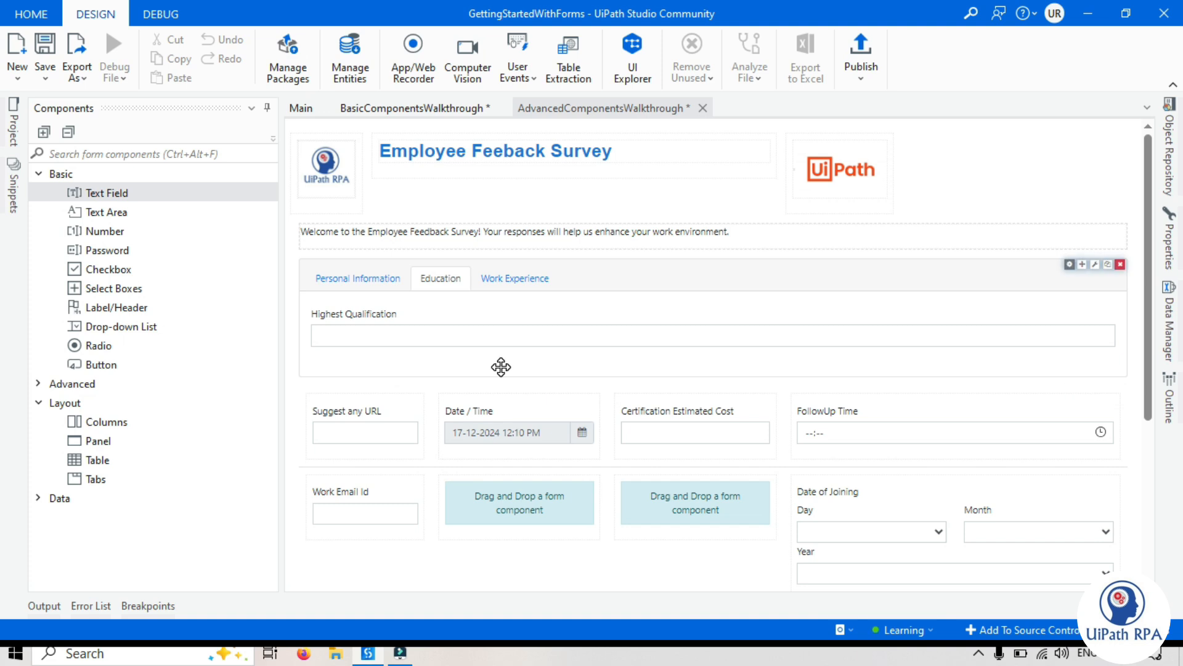
Move the layout block holding the URL, Date / Time, cost, FollowUp Time, Work Email Id and Date of Joining fields into the Work Experience tab
left_click(505, 281)
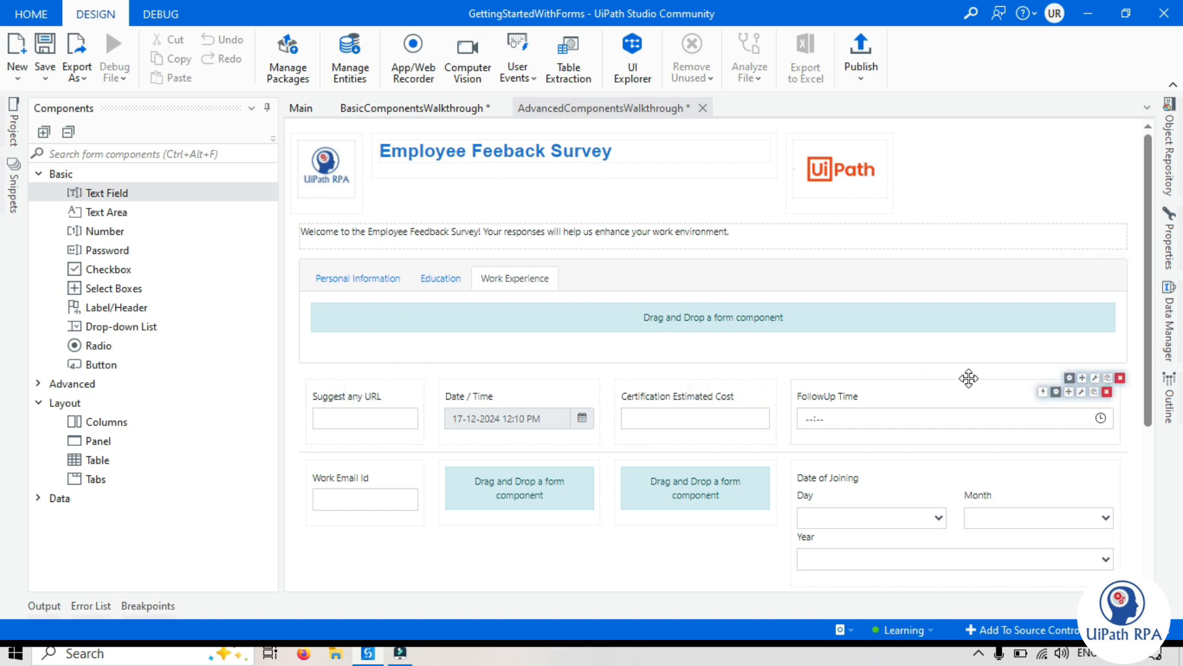
left_click_drag(1083, 383, 684, 329)
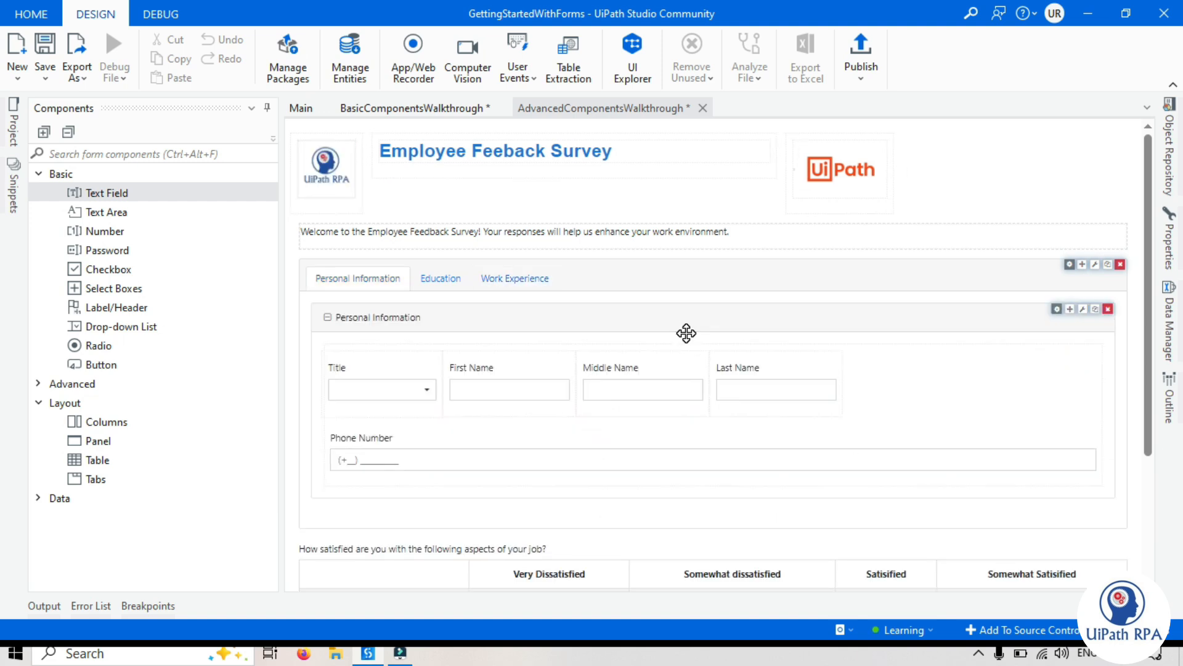
left_click(521, 281)
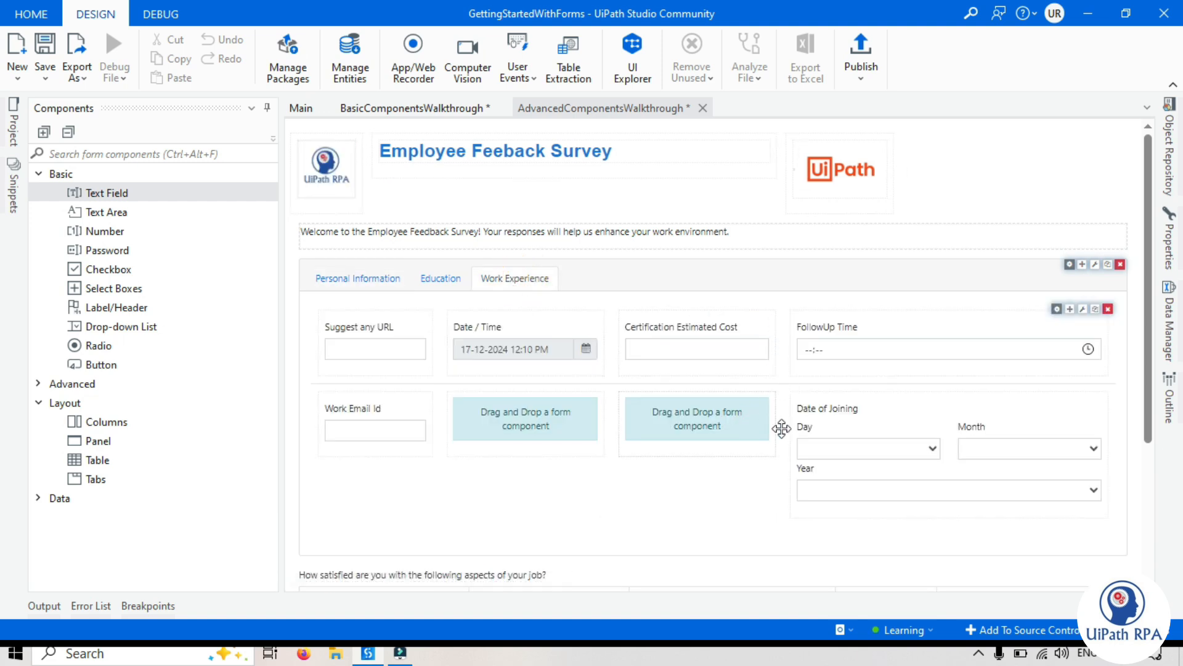
Move the job satisfaction survey into the Work Experience tab, below the Date of Joining field
scroll(781, 431, "down", 3)
scroll(864, 481, "up", 3)
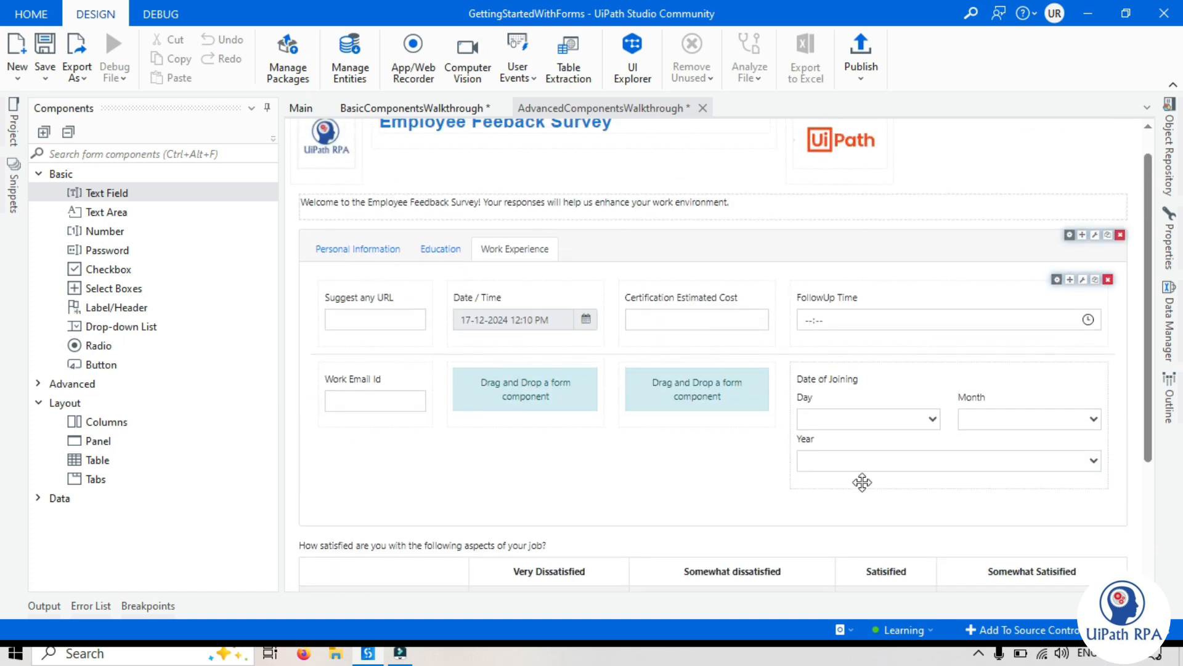
scroll(854, 511, "down", 3)
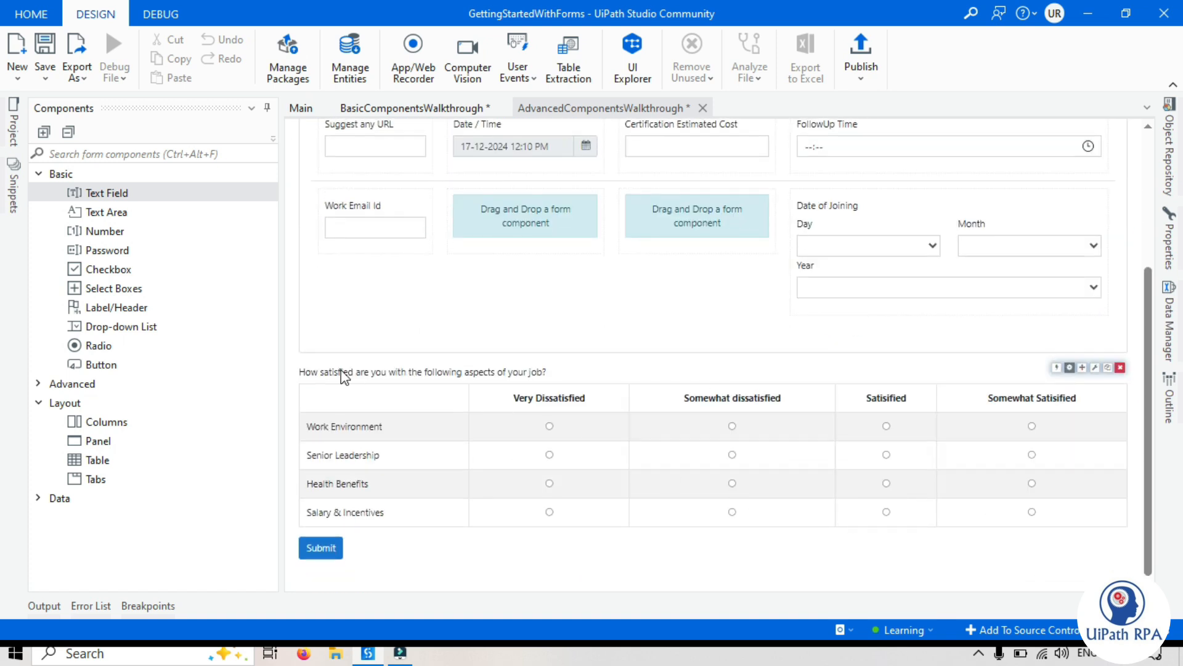
left_click_drag(1075, 345, 1022, 318)
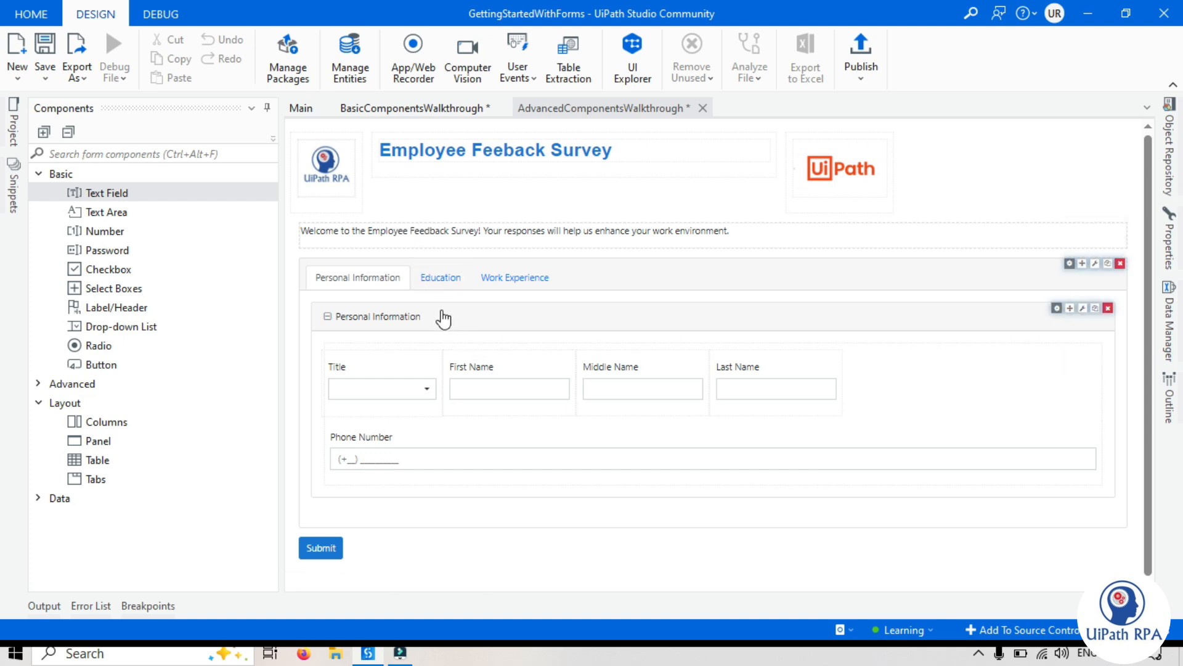
Review the contents of the Personal Information, Education and Work Experience tabs on the form
left_click(361, 279)
left_click(430, 280)
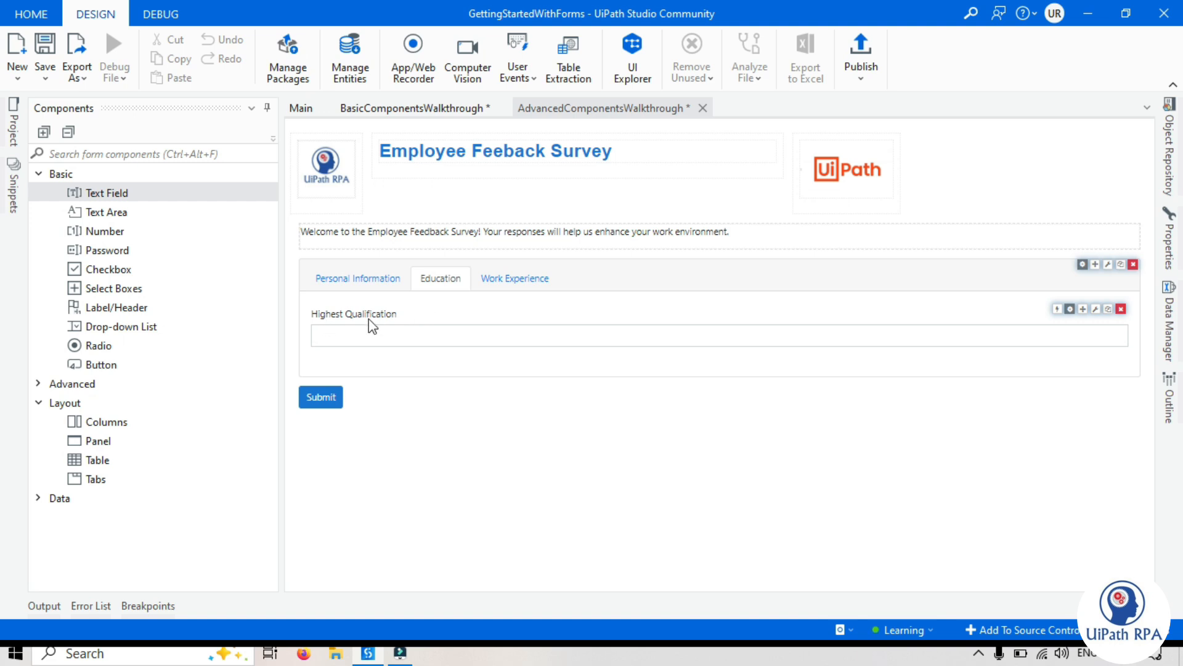
left_click(519, 289)
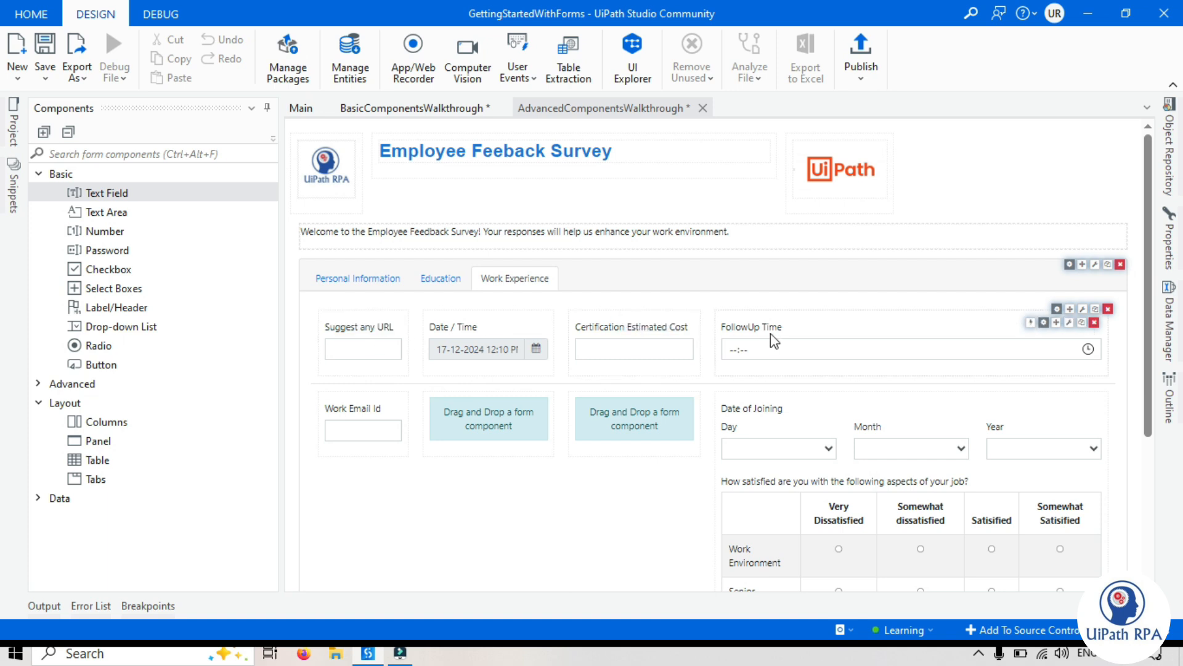
scroll(927, 497, "down", 3)
scroll(928, 497, "up", 3)
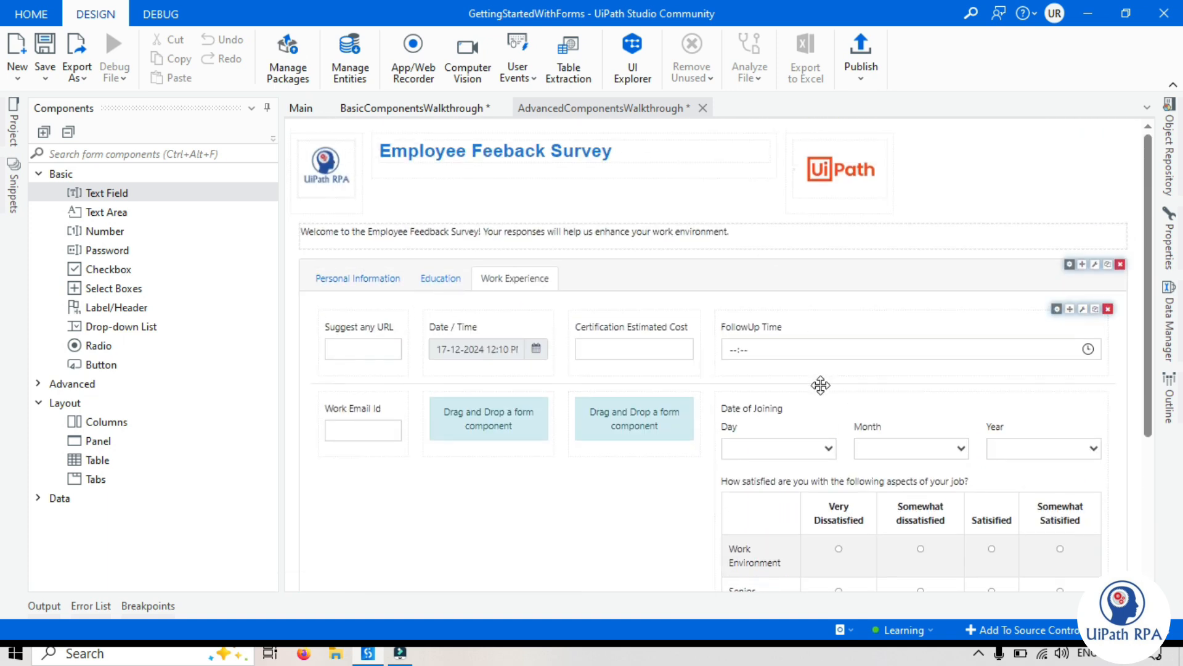
scroll(820, 385, "down", 3)
scroll(819, 392, "up", 3)
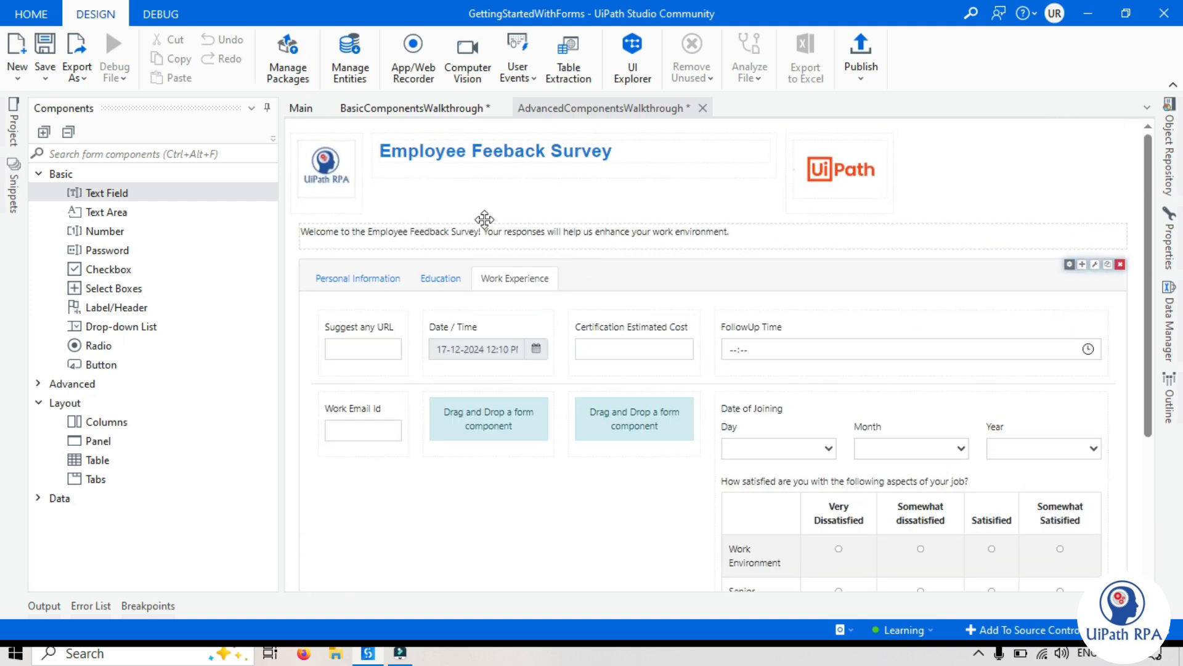
Save the edited forms, look at the BasicComponentsWalkthrough form and open the Main workflow
key("ctrl+s")
left_click(443, 109)
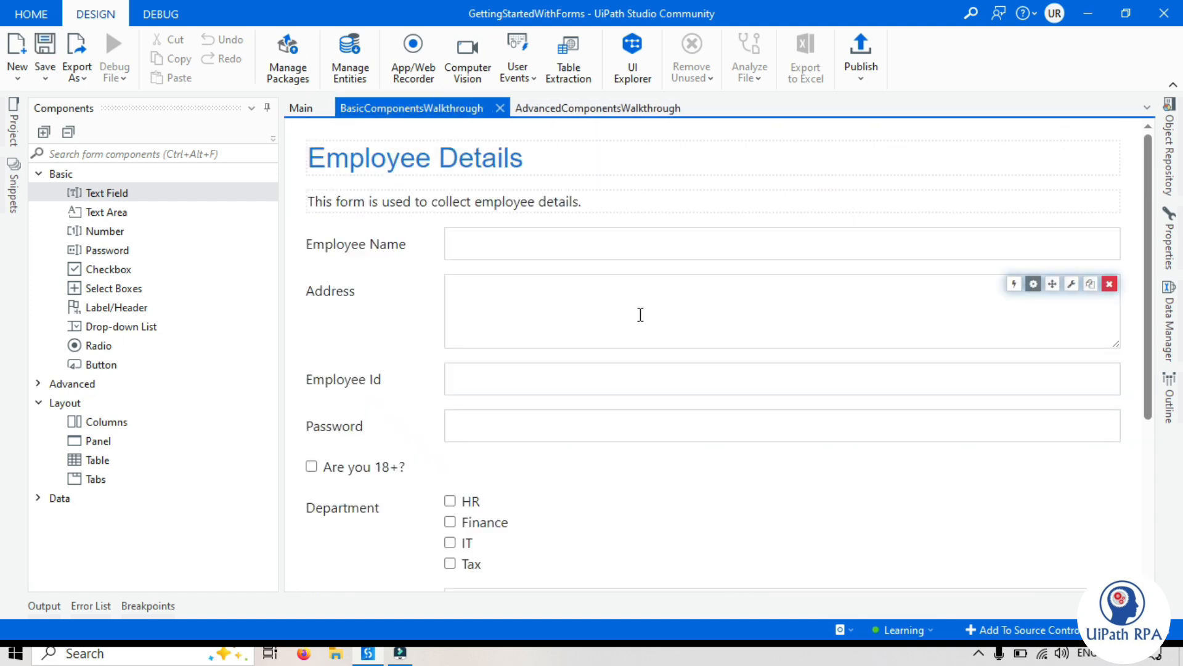
left_click(296, 114)
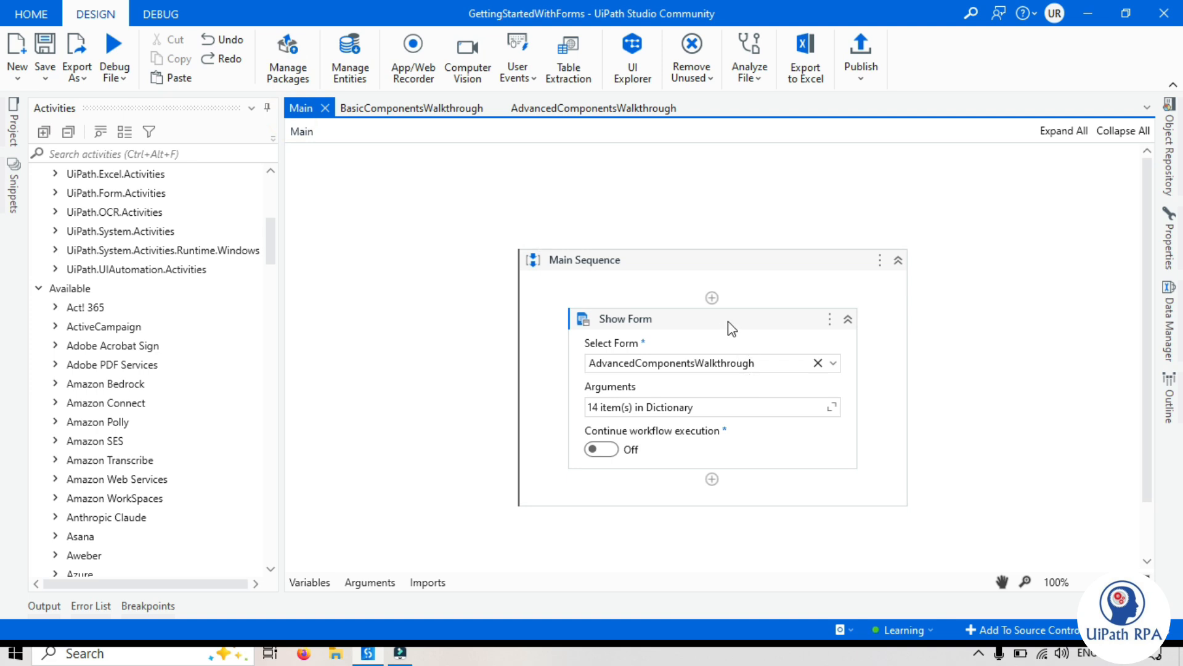
Paste a second Show Form activity below the existing one and set the first activity's form to BasicComponentsWalkthrough
left_click(678, 479)
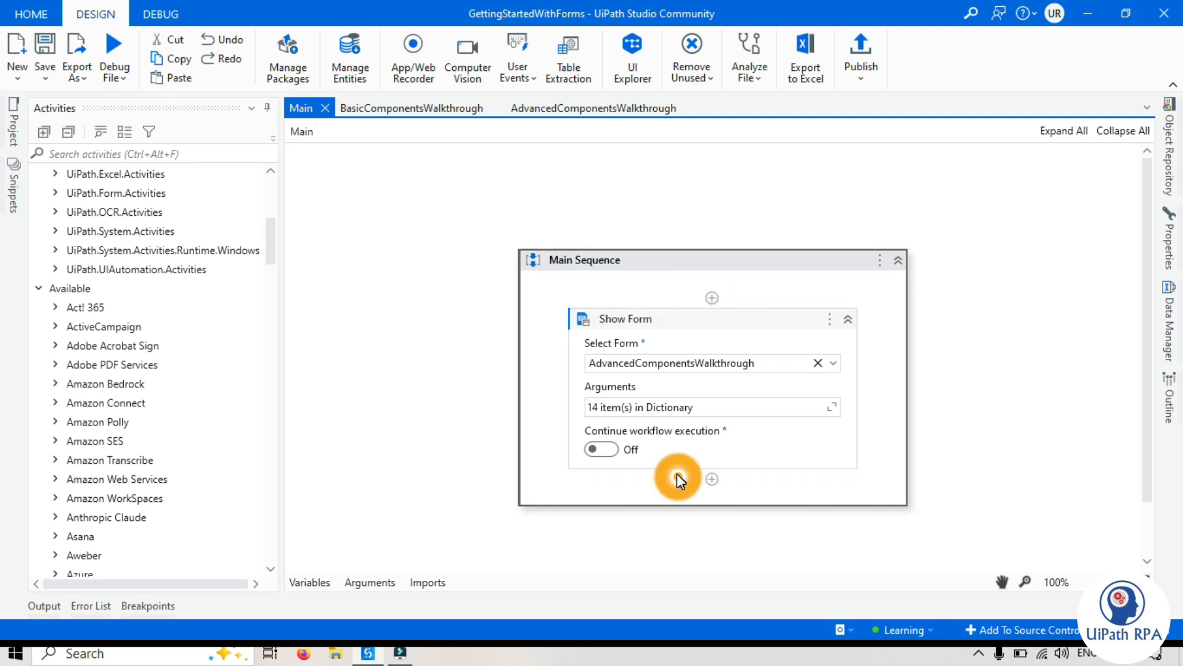
key("ctrl+v")
left_click(833, 283)
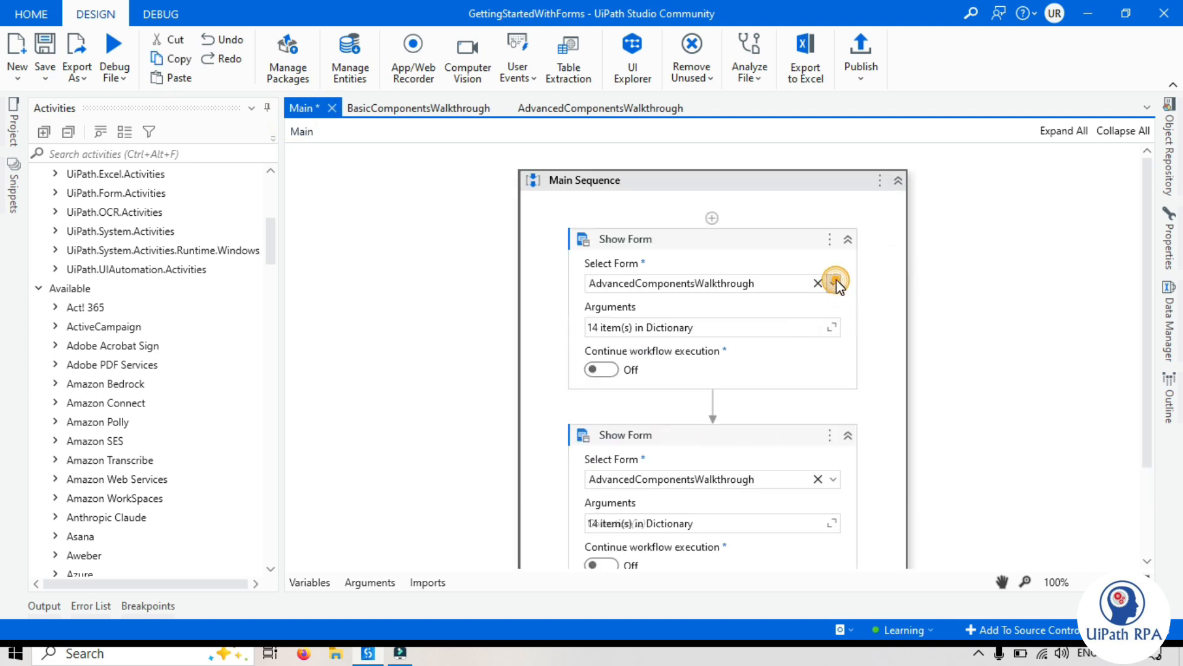
left_click(653, 313)
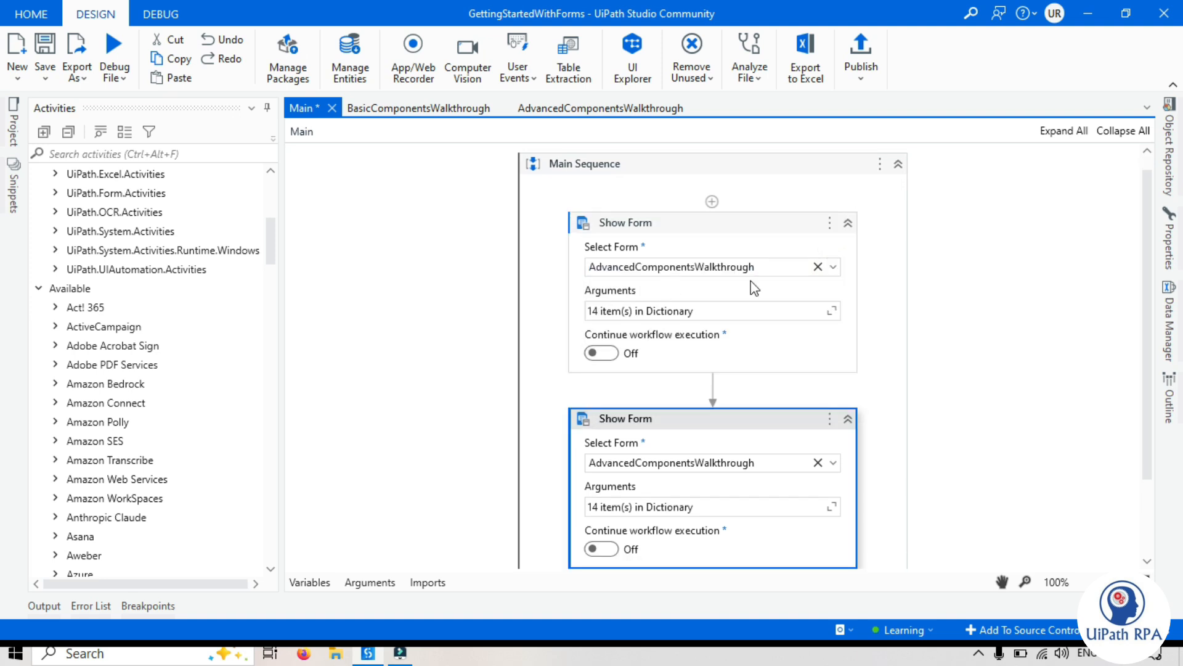
left_click(834, 269)
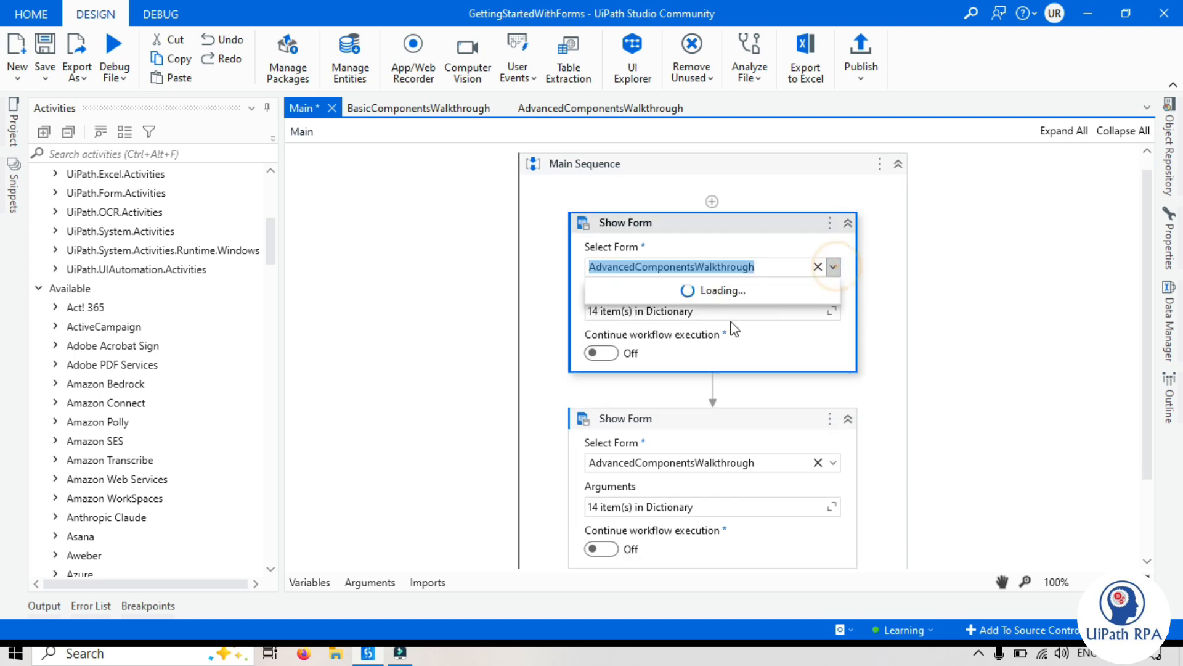
left_click(646, 302)
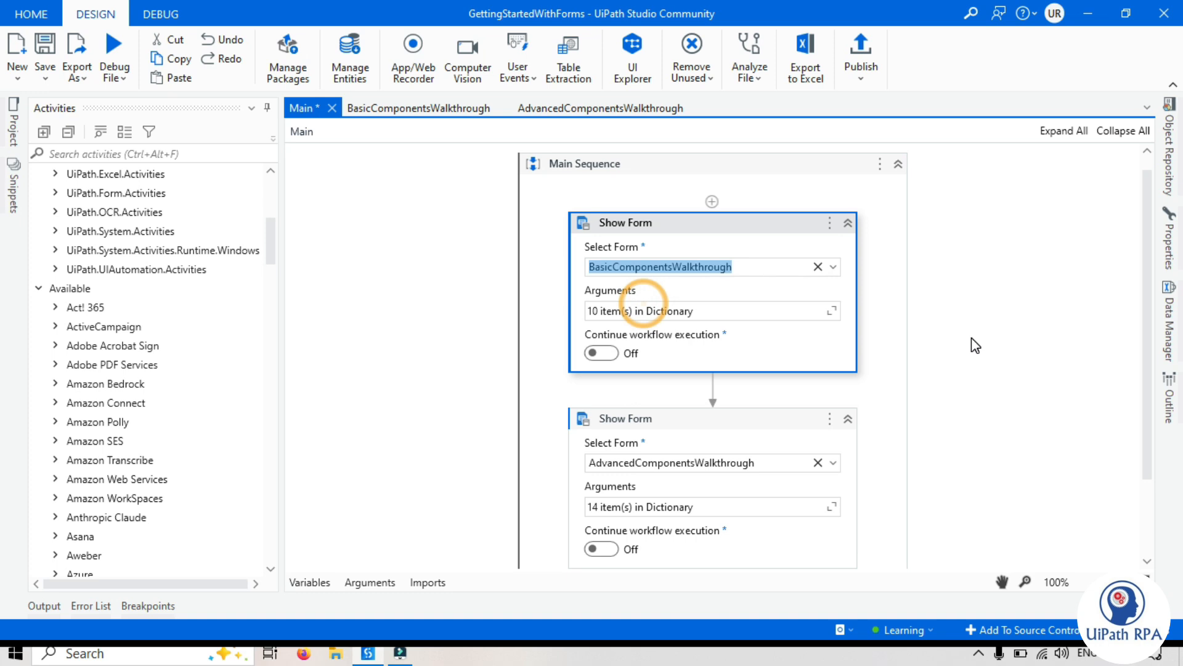
Run the Main workflow and submit the Employee Details form without filling it in
left_click(118, 80)
left_click(132, 106)
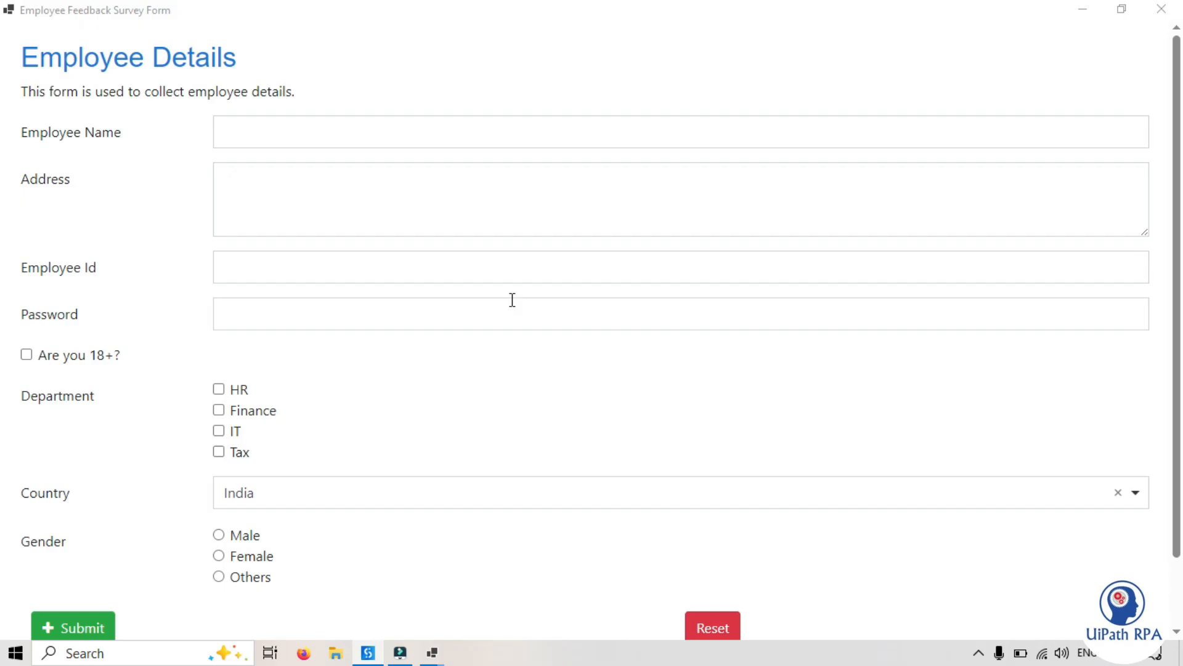
left_click(98, 69)
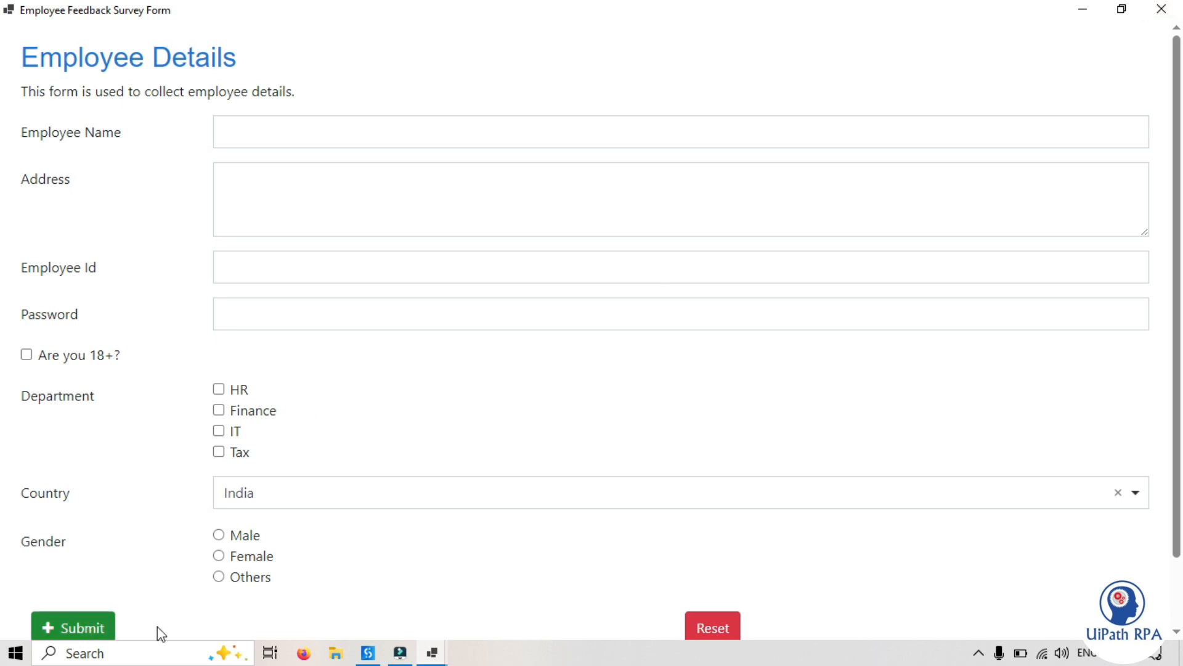
left_click(80, 629)
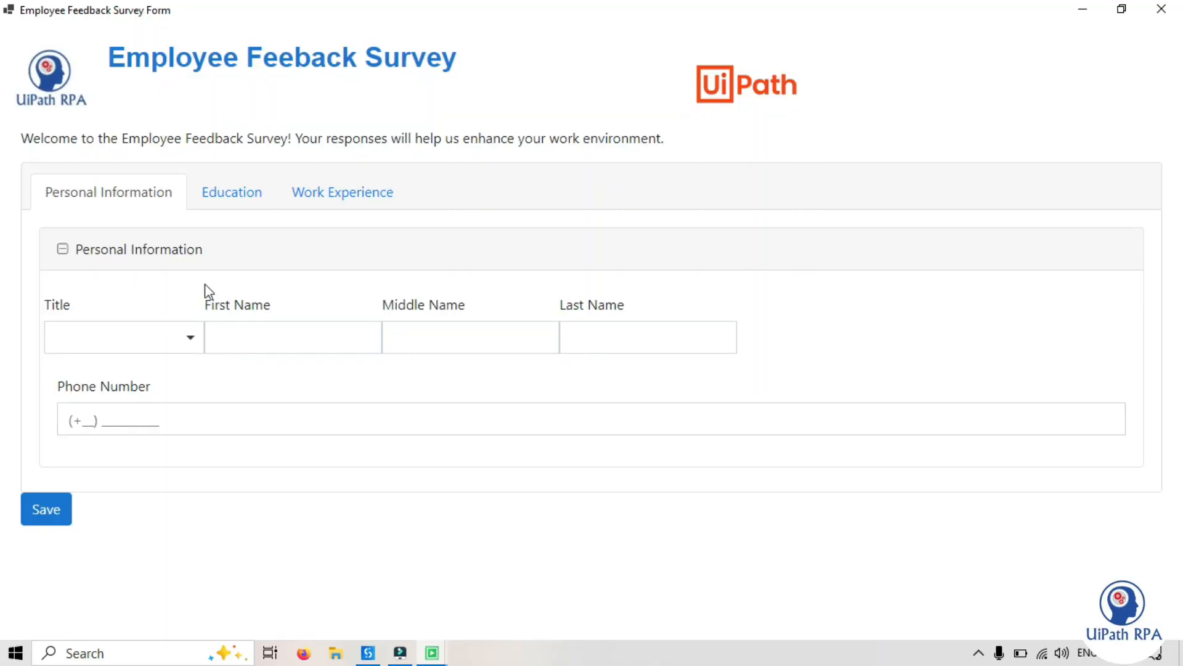
Check the Education and Work Experience tabs of the running feedback survey form and save the form
left_click(233, 194)
left_click(307, 191)
scroll(462, 357, "down", 3)
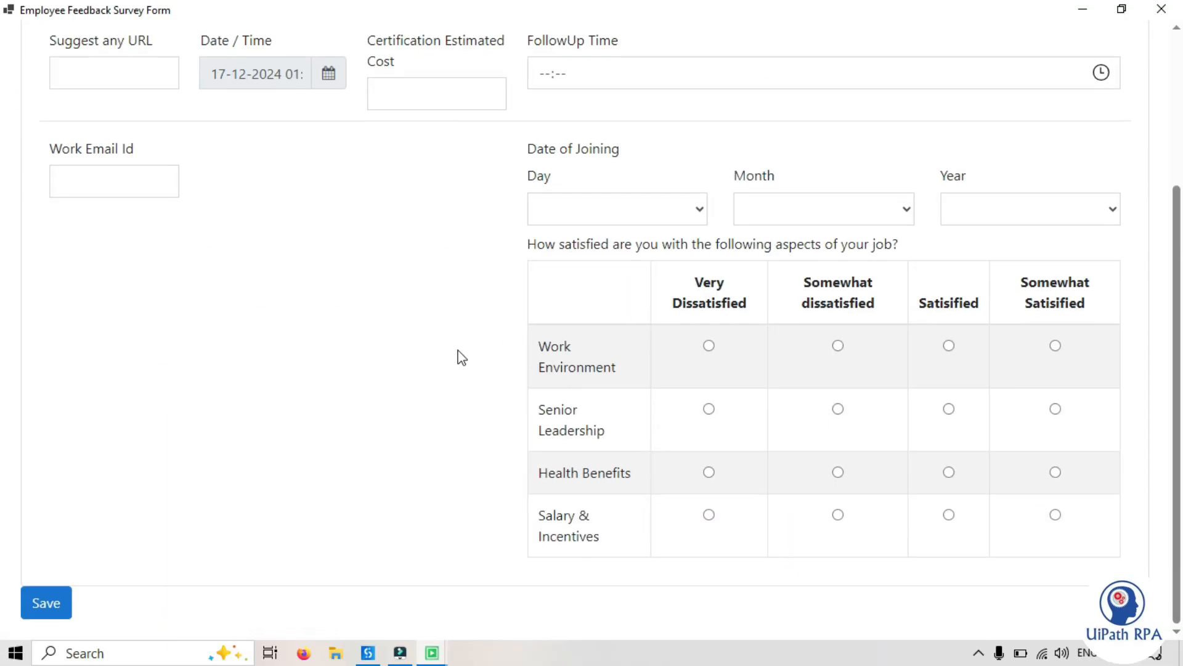
left_click(38, 607)
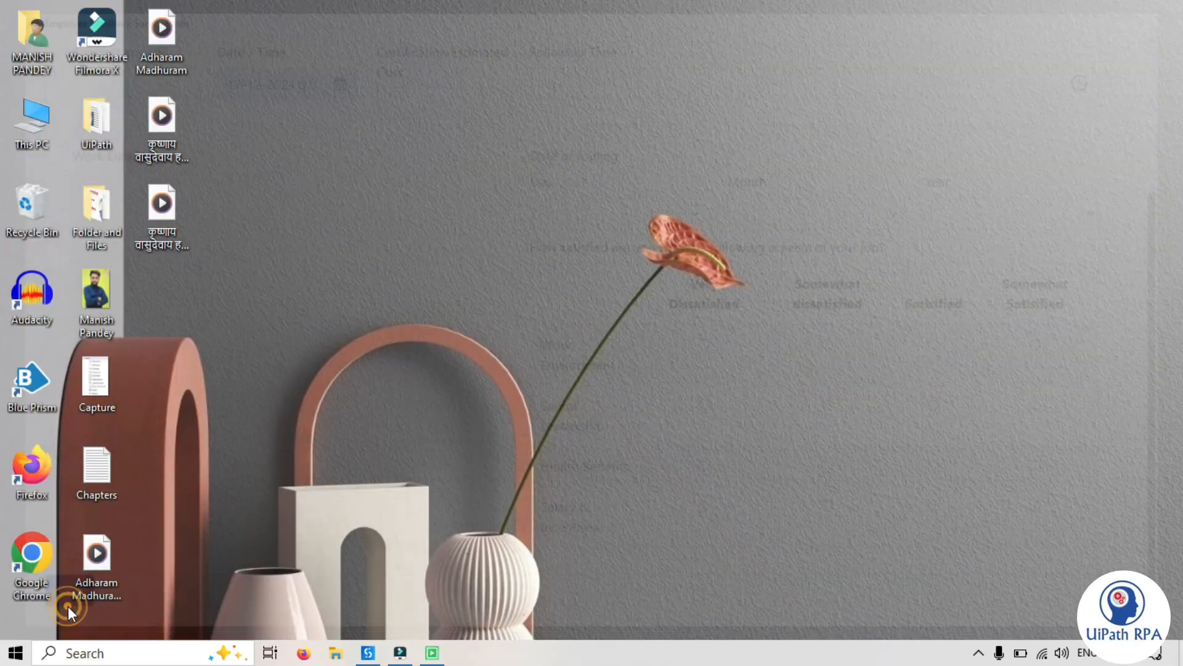